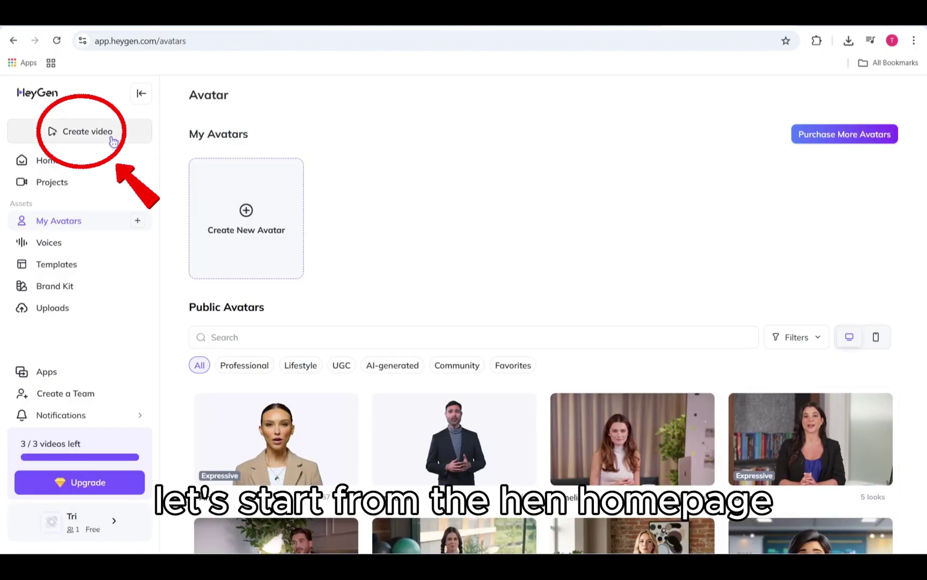
- Start a new video from the templates and preview the Learning Course Workshop Template
{"action": "left_click", "coordinate": [111, 137]}
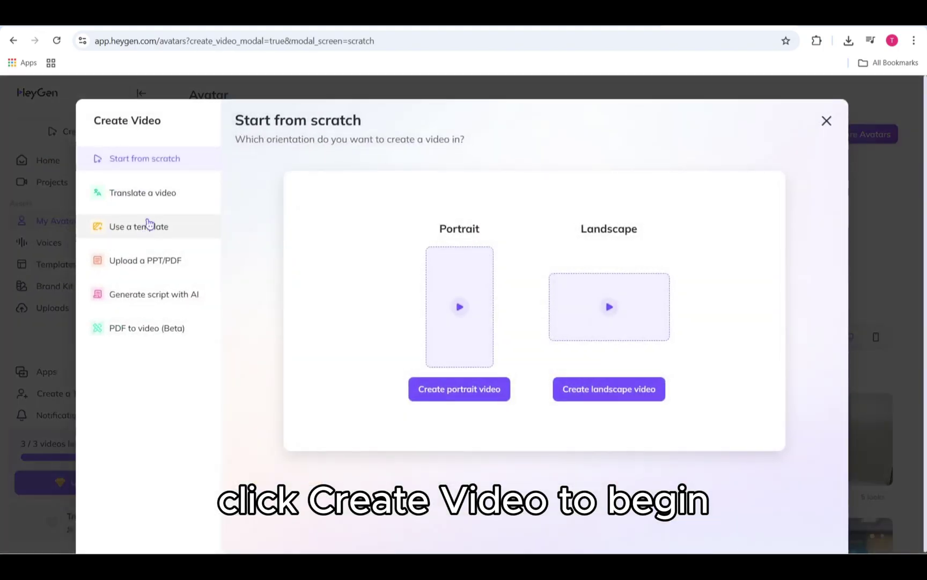
{"action": "left_click", "coordinate": [157, 229]}
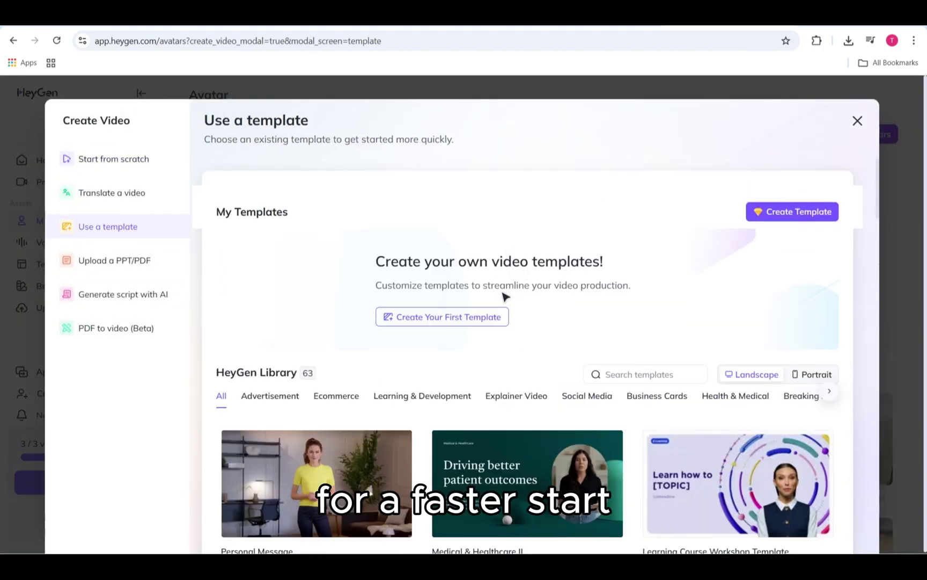
{"action": "scroll", "coordinate": [505, 296], "scroll_direction": "down", "scroll_amount": 4}
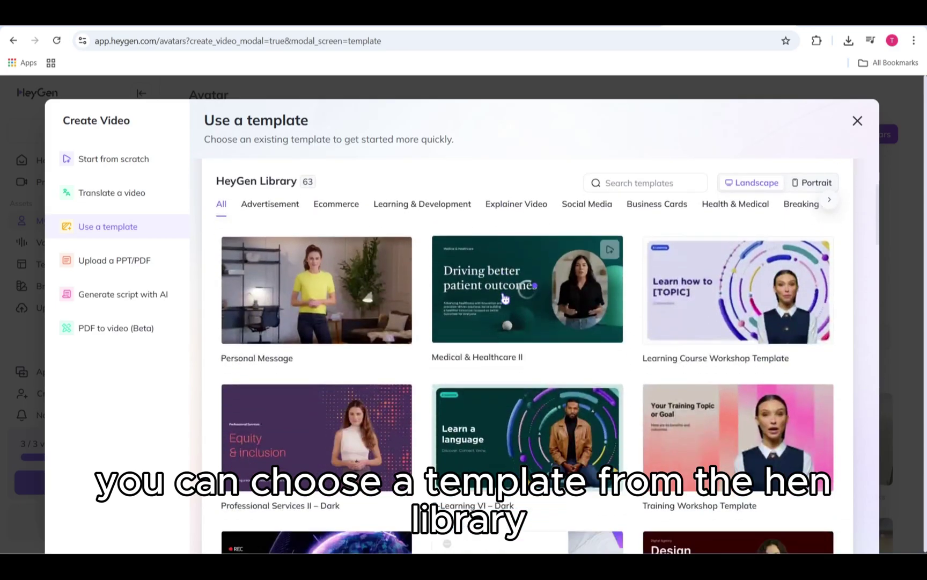
{"action": "scroll", "coordinate": [709, 344], "scroll_direction": "up", "scroll_amount": 1}
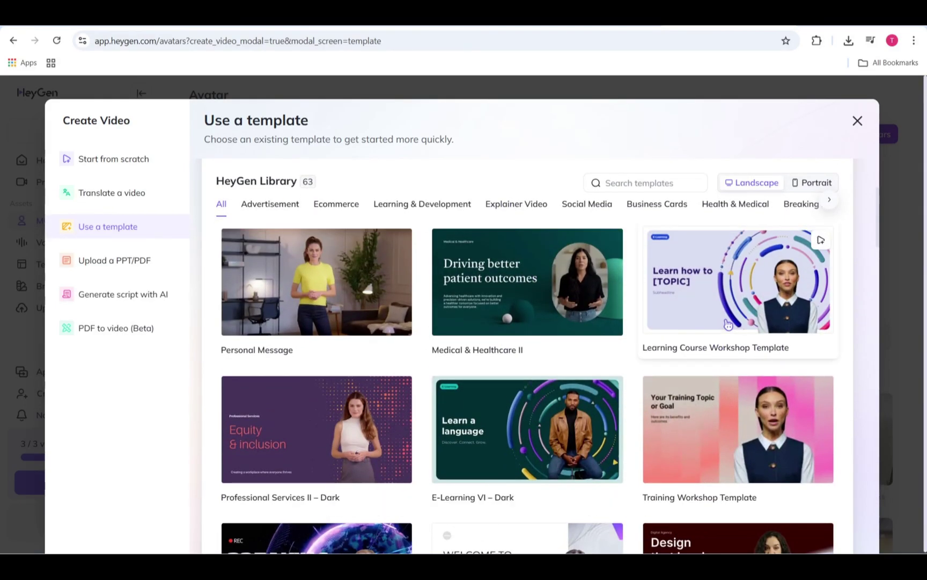
{"action": "left_click", "coordinate": [728, 324]}
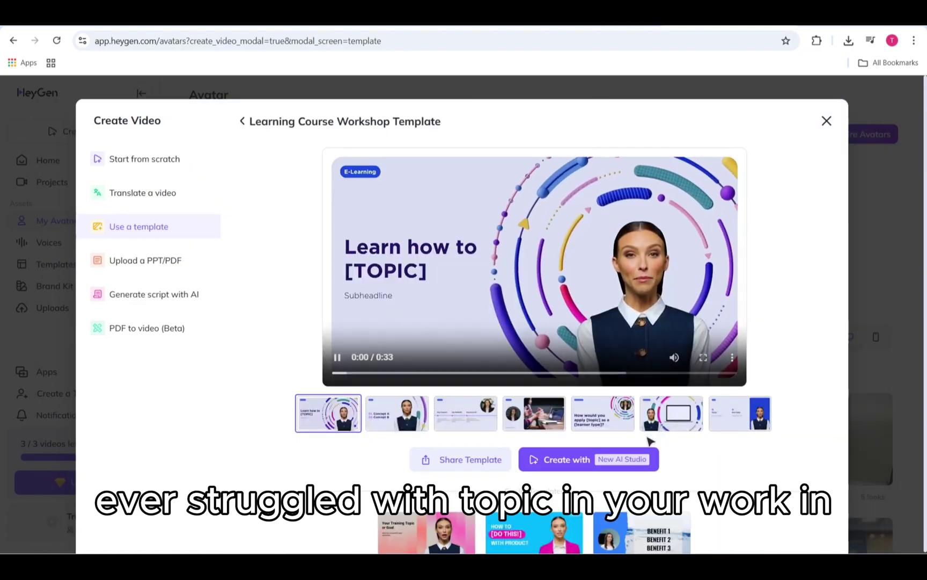
- Open the template as a new video and skip the onboarding walkthrough
{"action": "left_click", "coordinate": [634, 458]}
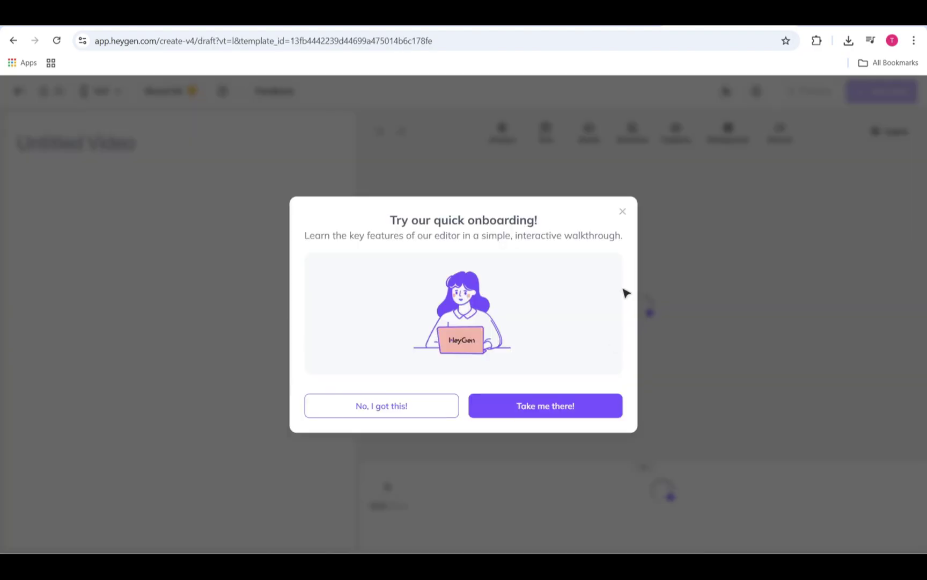
{"action": "left_click", "coordinate": [623, 212]}
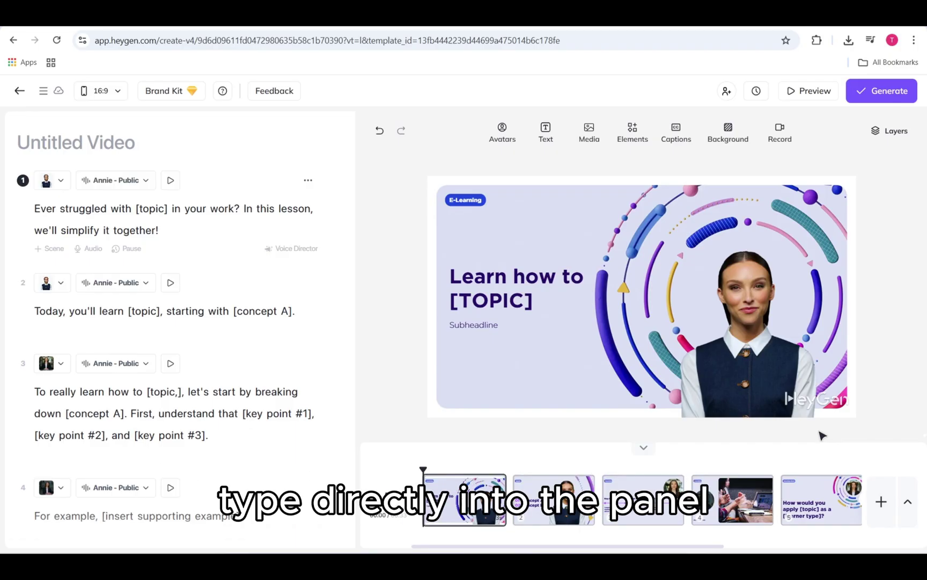
- Look over scene 1's audio options, script text and voice settings without changing them
{"action": "left_click", "coordinate": [94, 249]}
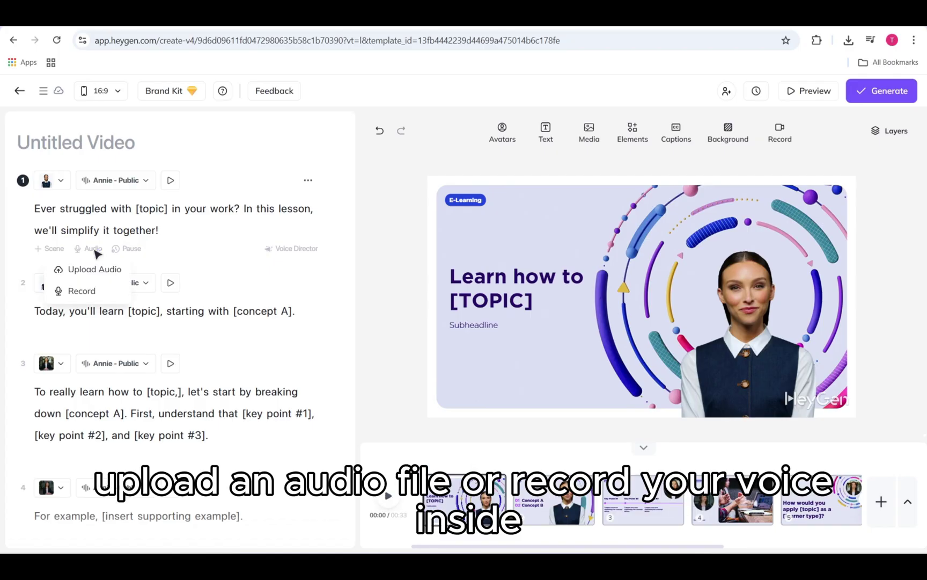
{"action": "left_click", "coordinate": [187, 249]}
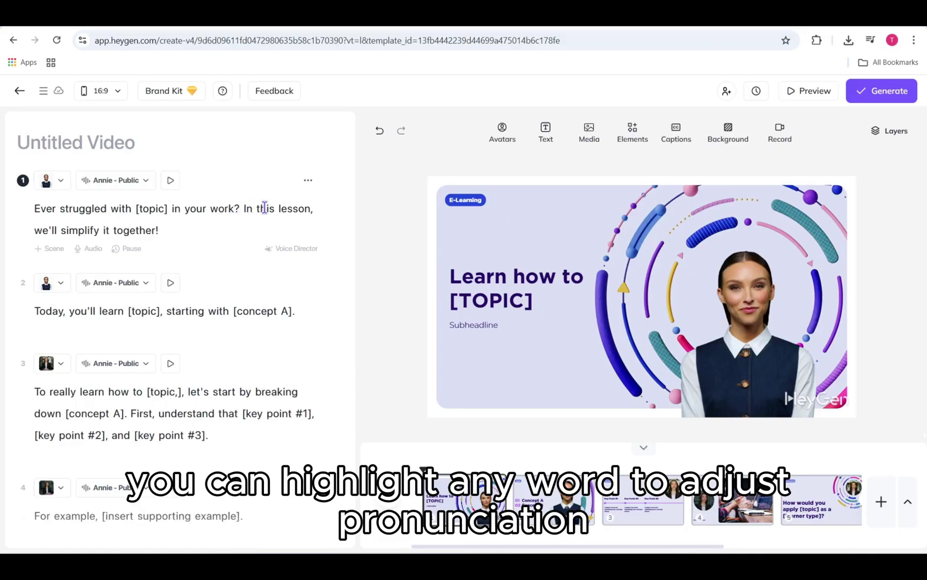
{"action": "left_click", "coordinate": [264, 207]}
{"action": "left_click_drag", "start_coordinate": [282, 208], "coordinate": [257, 209]}
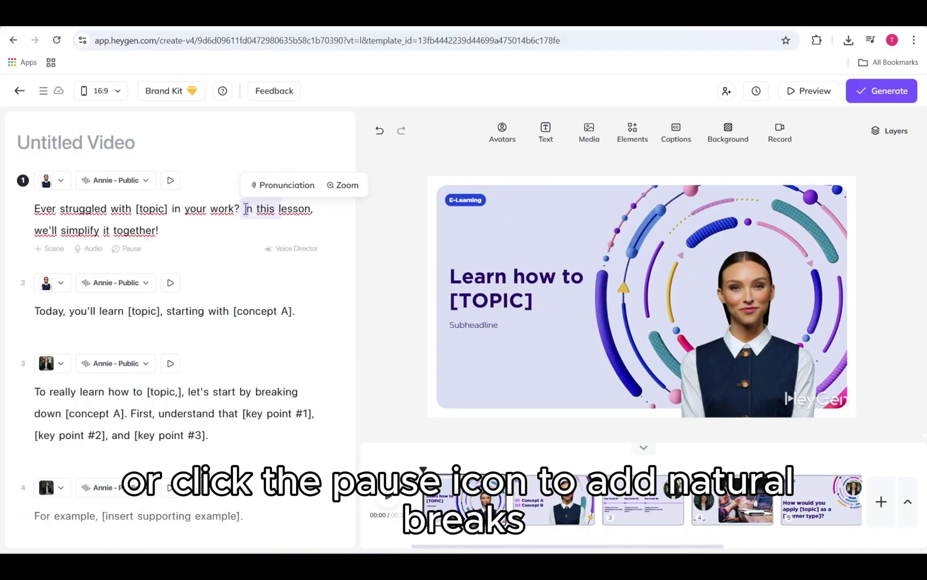
{"action": "left_click", "coordinate": [290, 224]}
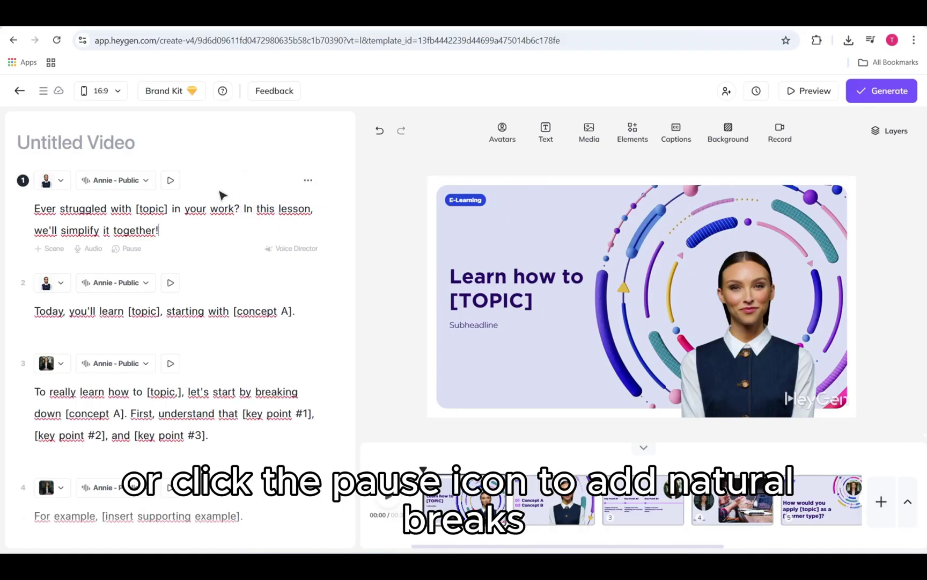
{"action": "left_click", "coordinate": [150, 181]}
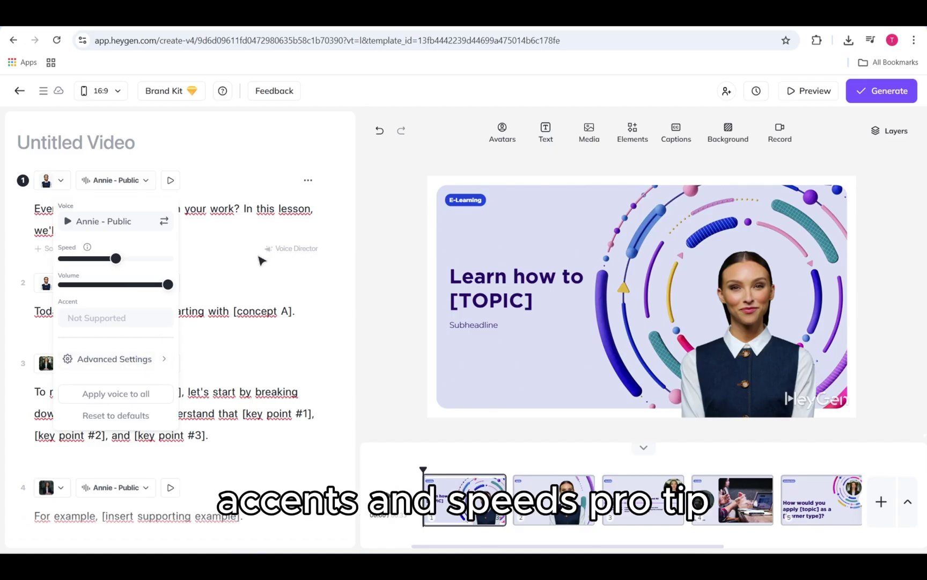
{"action": "left_click", "coordinate": [284, 240]}
- Translate scene 1's script into French (Belgium) and apply the translation
{"action": "left_click", "coordinate": [308, 180]}
{"action": "left_click", "coordinate": [311, 250]}
{"action": "type", "text": "ge"}
{"action": "key", "text": "BackSpace"}
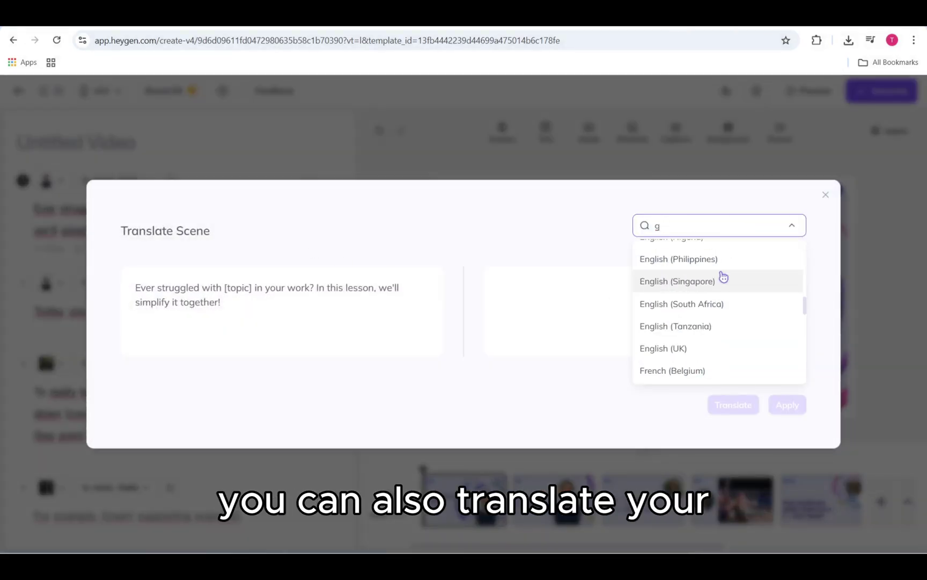
{"action": "left_click", "coordinate": [726, 370]}
{"action": "left_click", "coordinate": [753, 410]}
{"action": "left_click", "coordinate": [787, 406]}
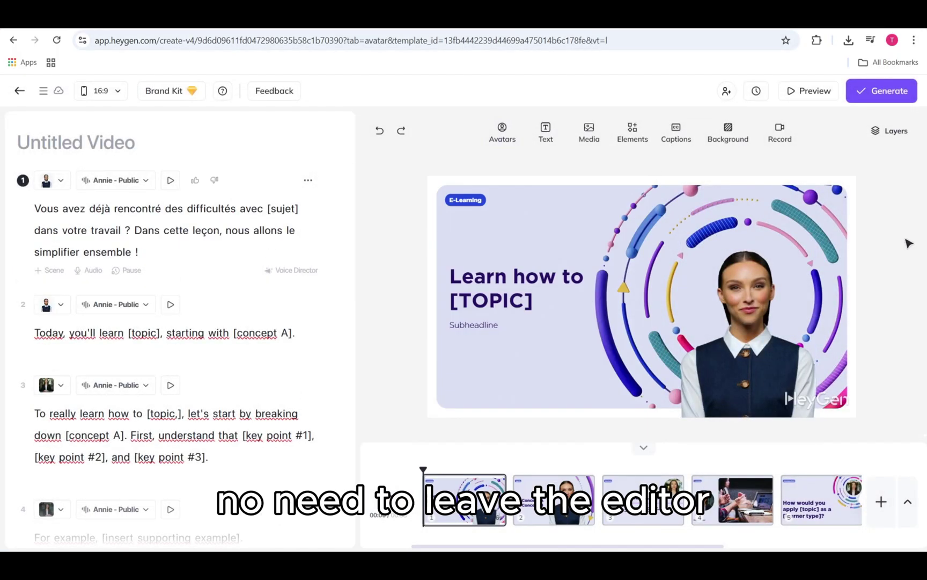
- Replace scene 1's presenter with Armando in the suit-front look
{"action": "left_click", "coordinate": [502, 132]}
{"action": "scroll", "coordinate": [553, 322], "scroll_direction": "down", "scroll_amount": 3}
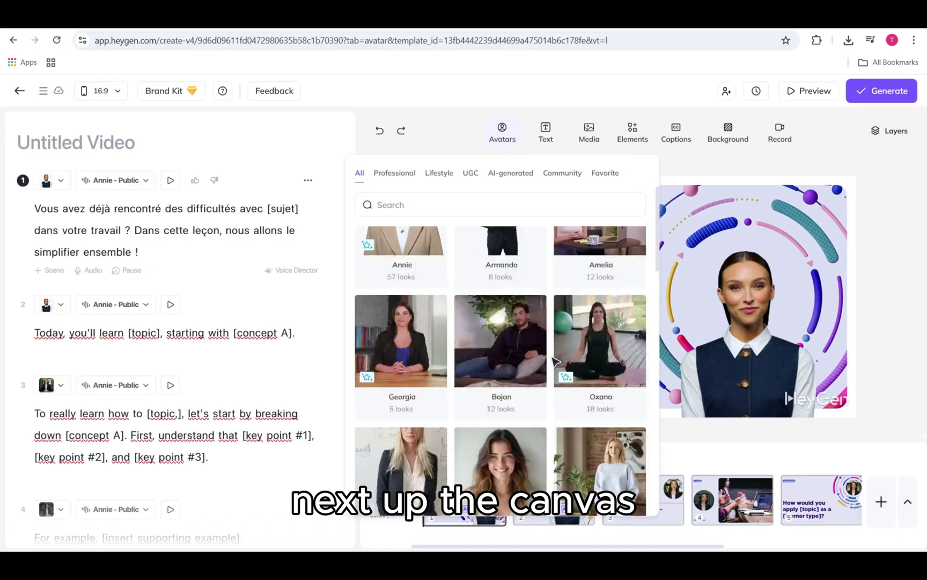
{"action": "scroll", "coordinate": [552, 358], "scroll_direction": "down", "scroll_amount": 5}
{"action": "scroll", "coordinate": [553, 359], "scroll_direction": "up", "scroll_amount": 5}
{"action": "scroll", "coordinate": [554, 358], "scroll_direction": "up", "scroll_amount": 2}
{"action": "left_click", "coordinate": [536, 374]}
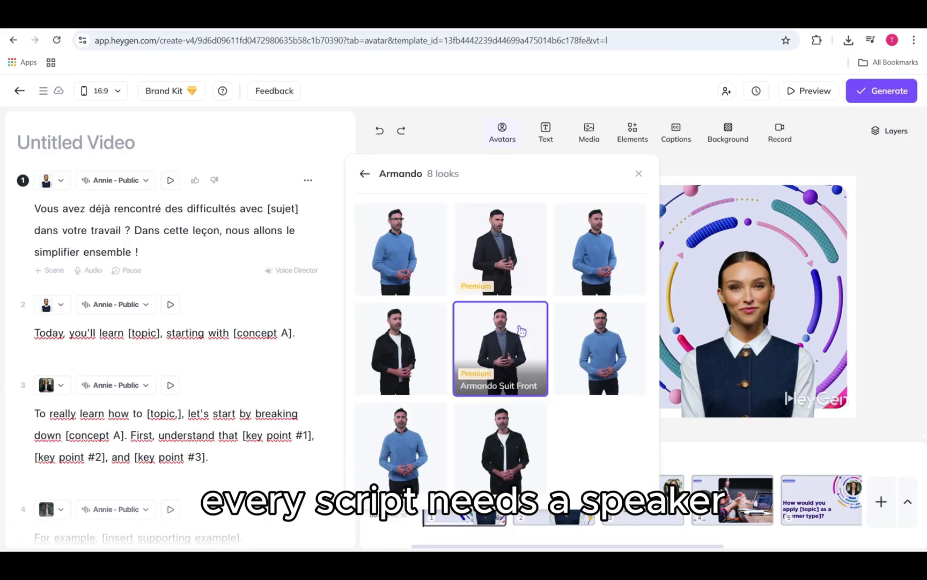
{"action": "left_click", "coordinate": [515, 354]}
{"action": "left_click", "coordinate": [707, 158]}
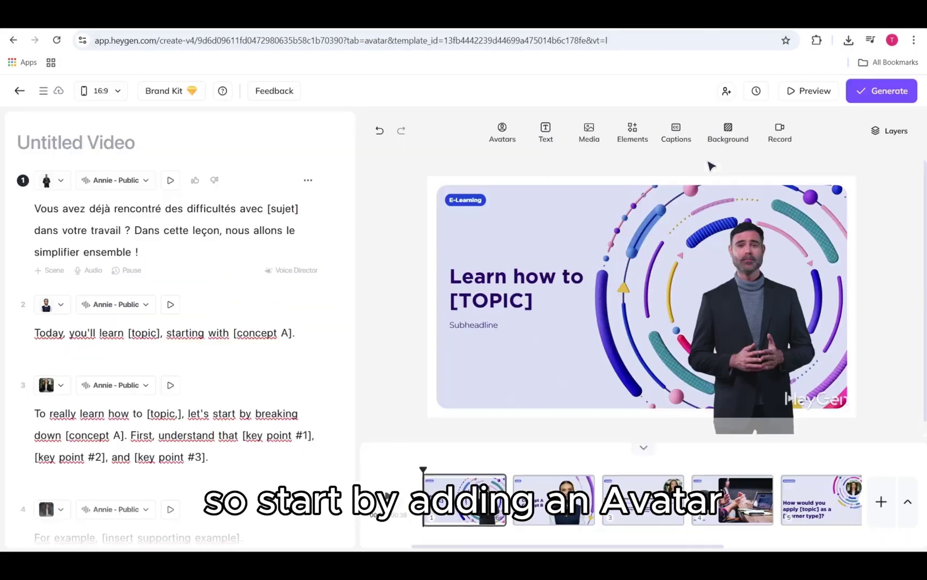
- Set the avatar's framing to Circle inside the ring graphic after trying close-up
{"action": "left_click", "coordinate": [761, 288]}
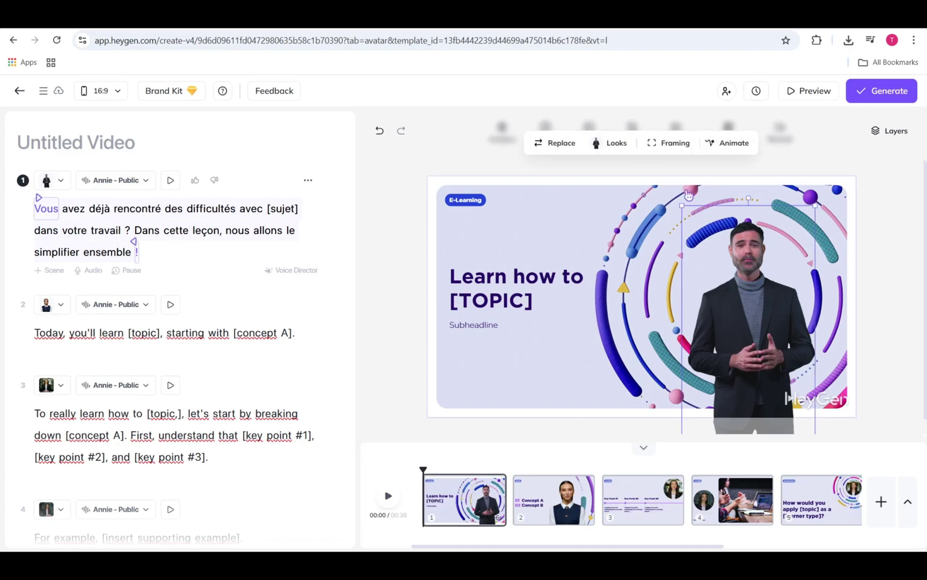
{"action": "left_click", "coordinate": [611, 143]}
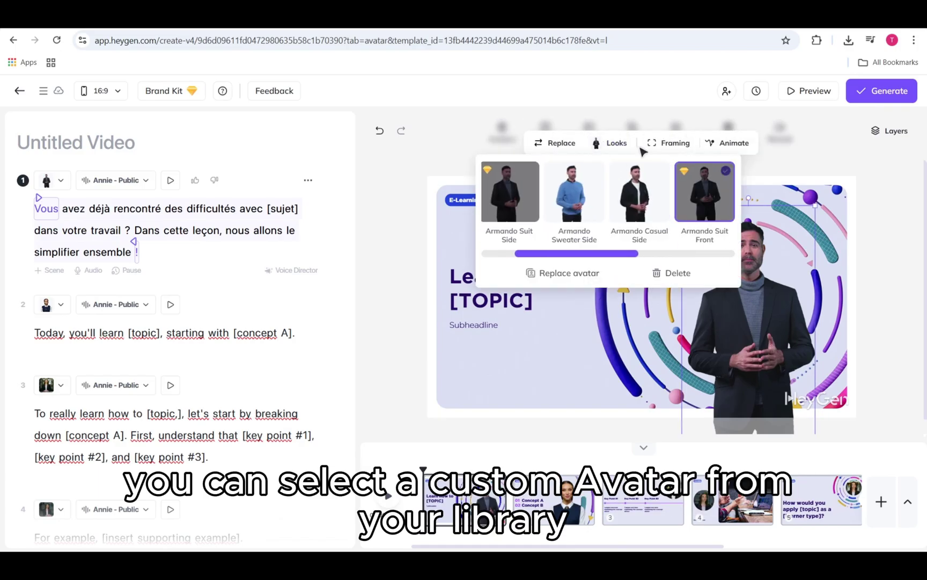
{"action": "left_click", "coordinate": [662, 144]}
{"action": "left_click", "coordinate": [669, 171]}
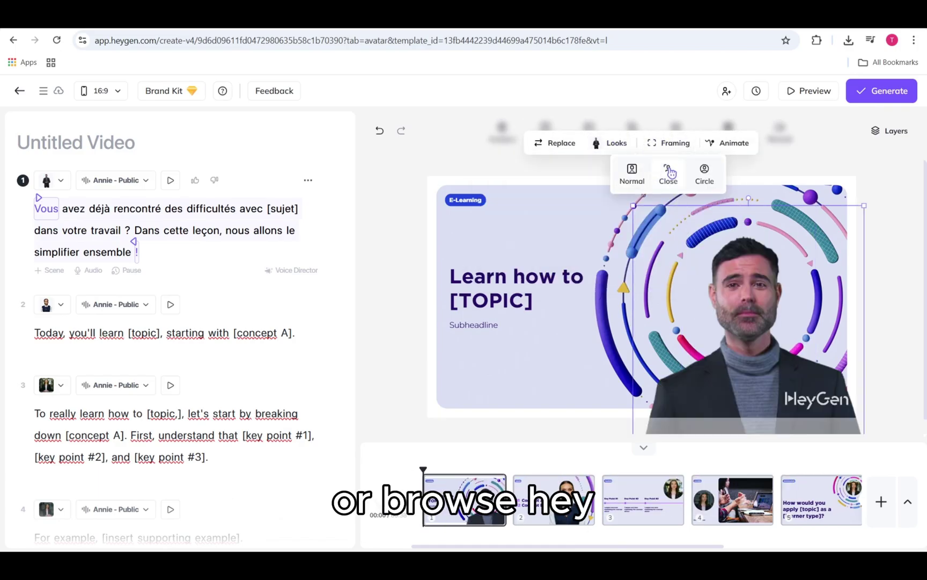
{"action": "left_click", "coordinate": [771, 309]}
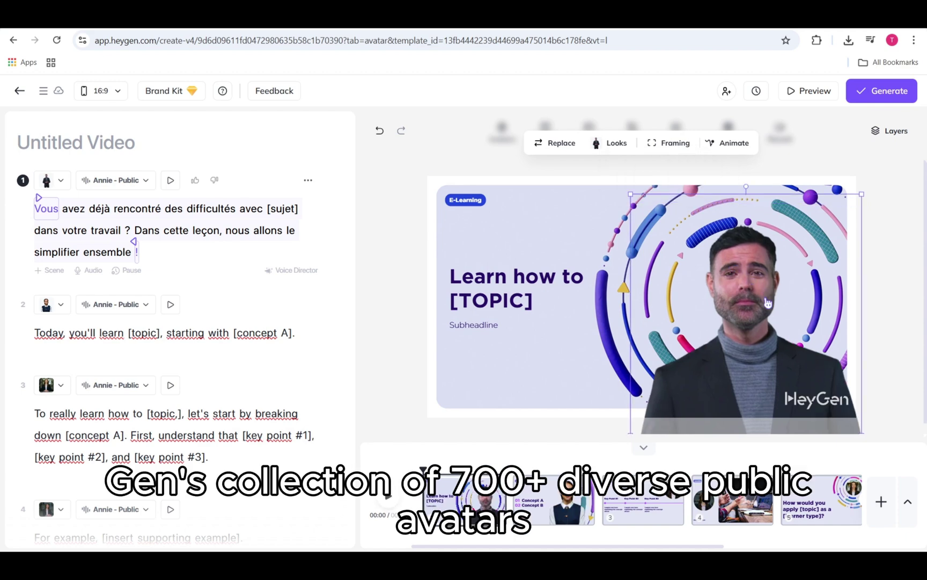
{"action": "left_click", "coordinate": [902, 314]}
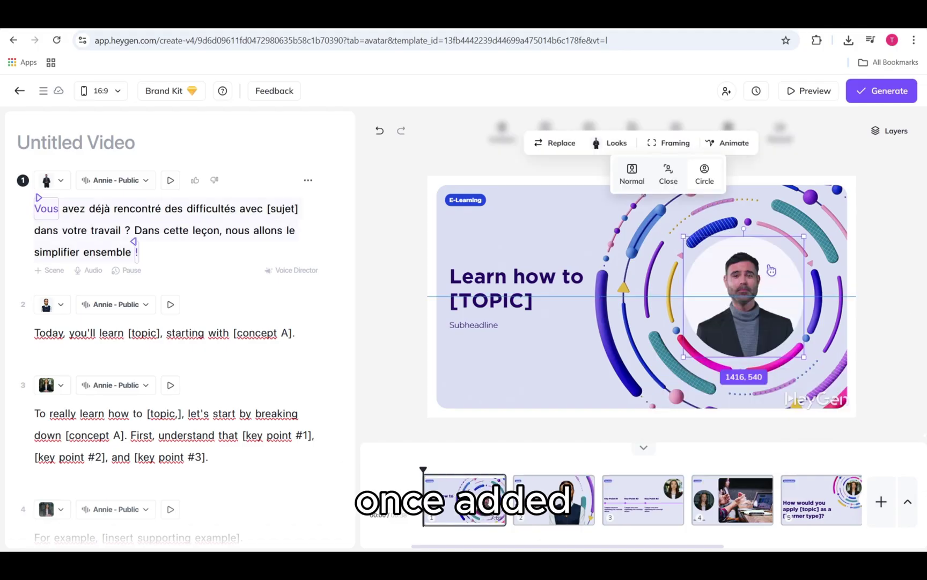
{"action": "left_click", "coordinate": [770, 271]}
{"action": "left_click", "coordinate": [897, 267]}
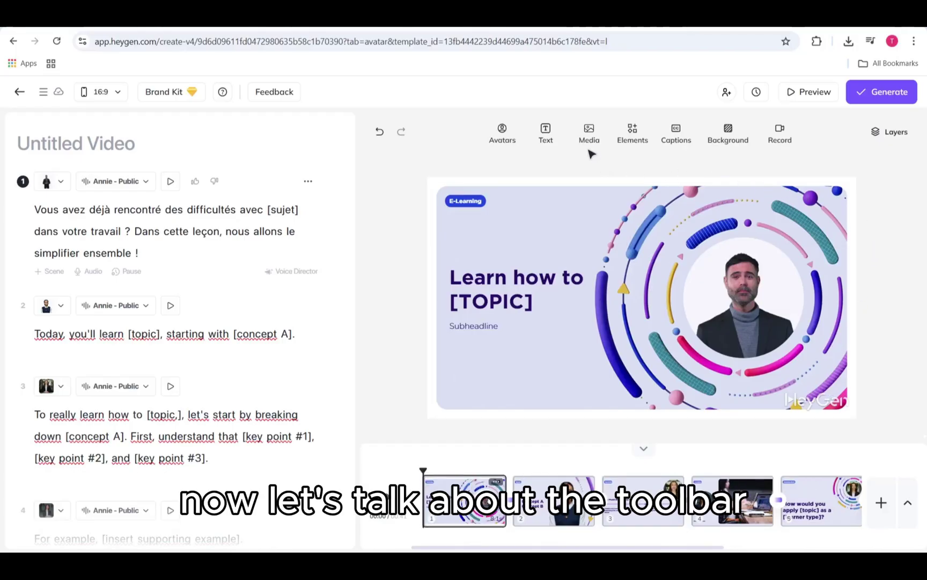
{"action": "left_click", "coordinate": [594, 144]}
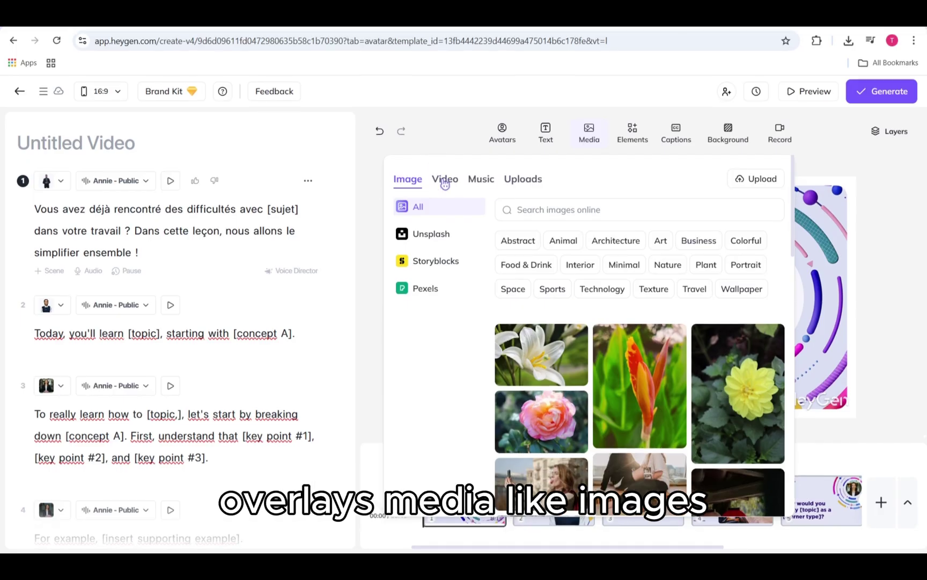
{"action": "left_click", "coordinate": [445, 182]}
{"action": "left_click", "coordinate": [480, 183]}
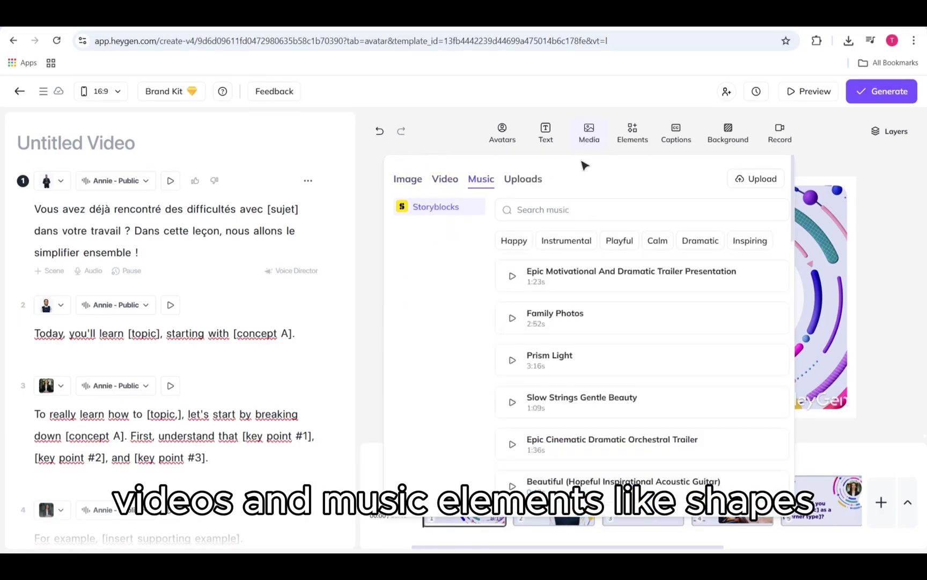
{"action": "left_click", "coordinate": [590, 132]}
{"action": "left_click", "coordinate": [633, 133]}
{"action": "left_click", "coordinate": [499, 182]}
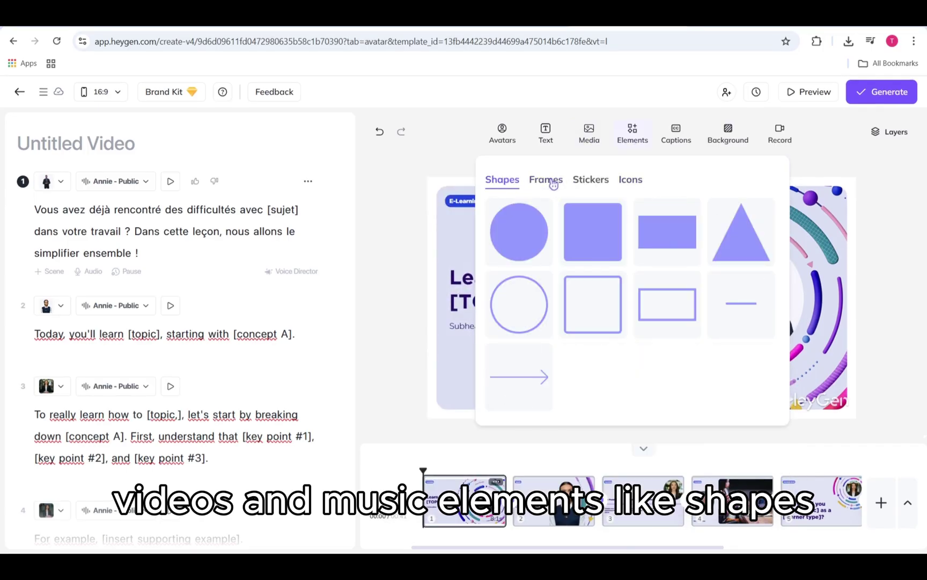
{"action": "left_click", "coordinate": [553, 182]}
{"action": "left_click", "coordinate": [590, 181]}
{"action": "left_click", "coordinate": [631, 179]}
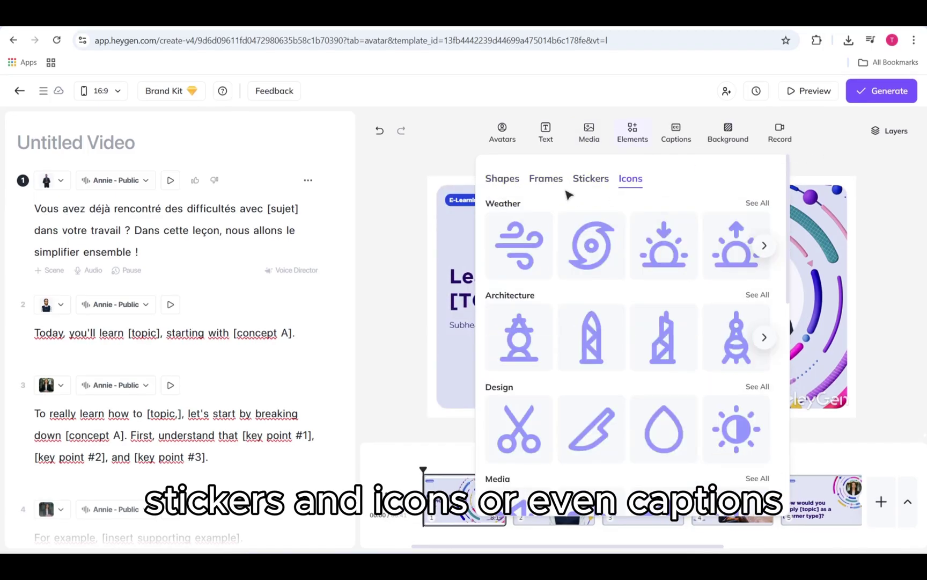
{"action": "left_click", "coordinate": [546, 132]}
{"action": "left_click_drag", "start_coordinate": [639, 297], "coordinate": [504, 372]}
{"action": "left_click", "coordinate": [917, 271]}
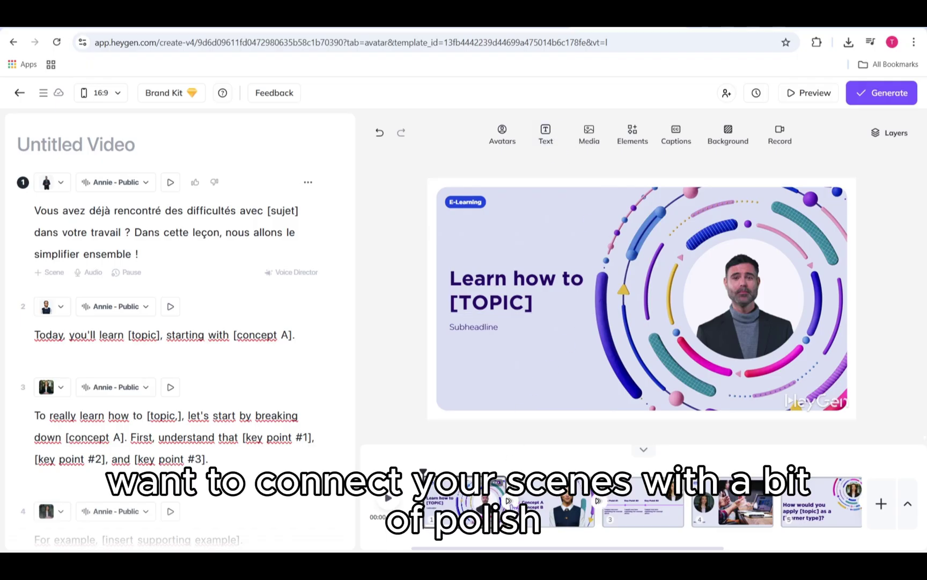
- Add a fade transition between scenes 1 and 2
{"action": "left_click", "coordinate": [508, 500]}
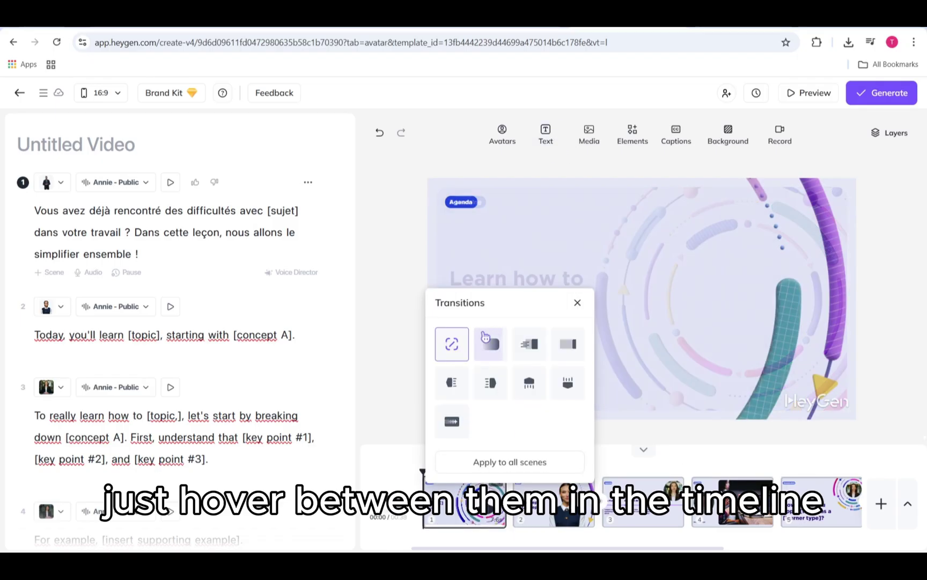
{"action": "left_click", "coordinate": [491, 343]}
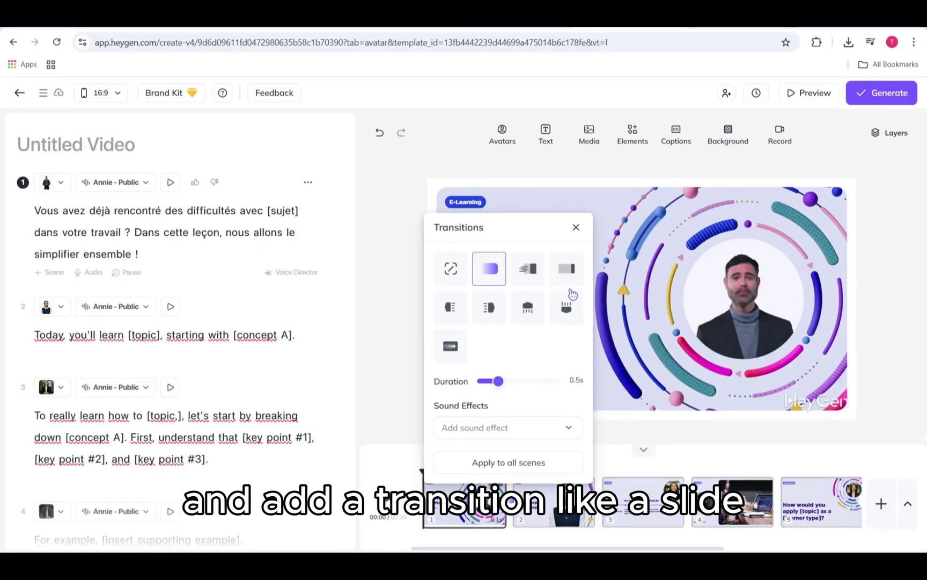
{"action": "left_click", "coordinate": [524, 460]}
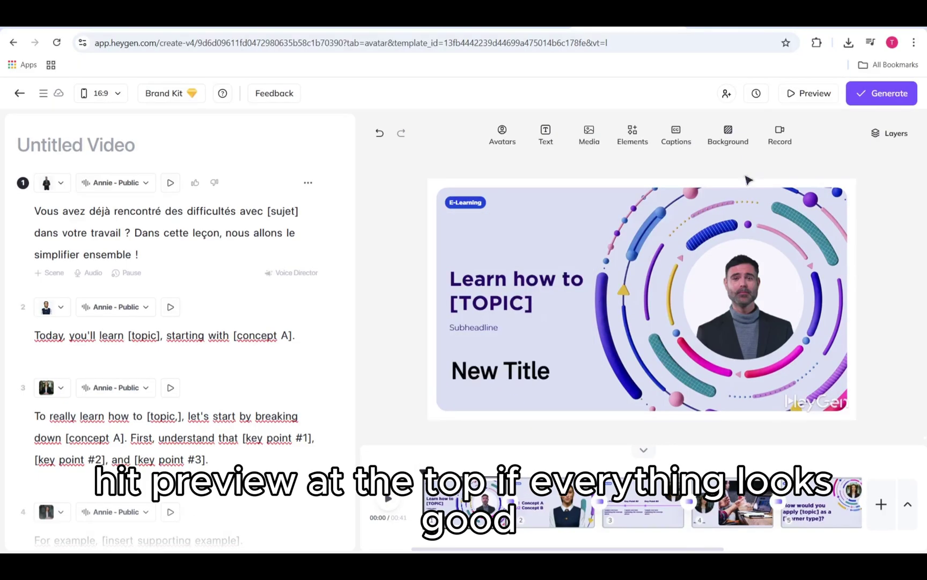
- Preview the draft, then open the Generate settings keeping 720p resolution
{"action": "left_click", "coordinate": [807, 94]}
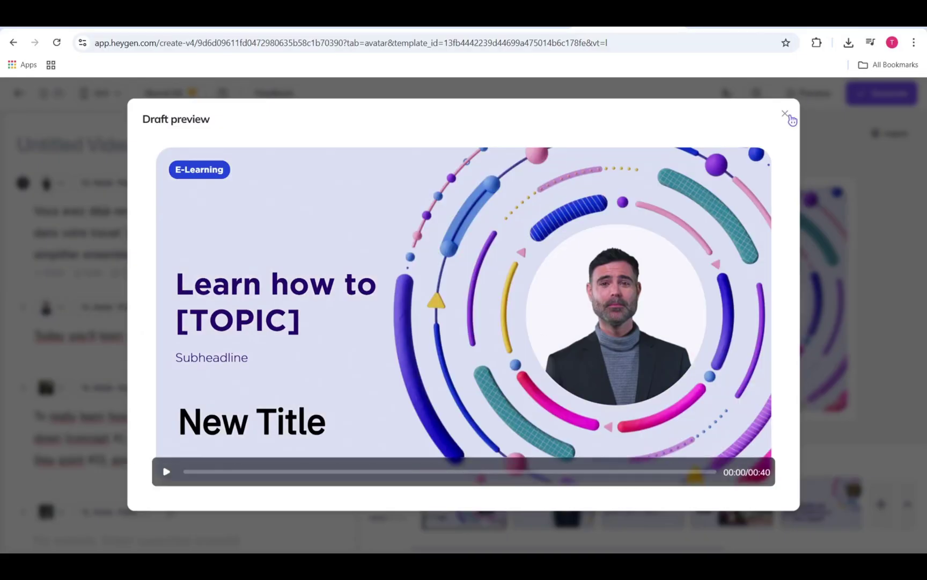
{"action": "left_click", "coordinate": [785, 114]}
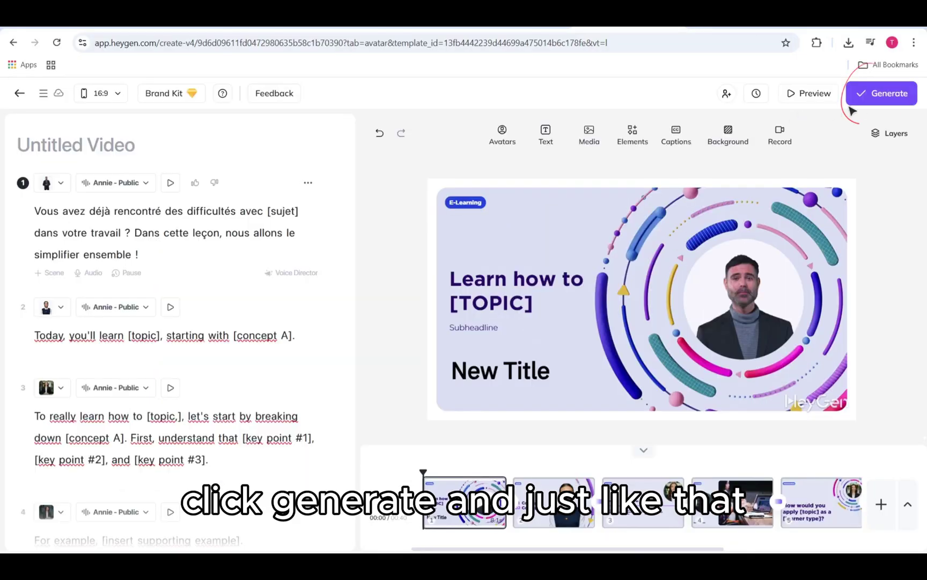
{"action": "left_click", "coordinate": [881, 97]}
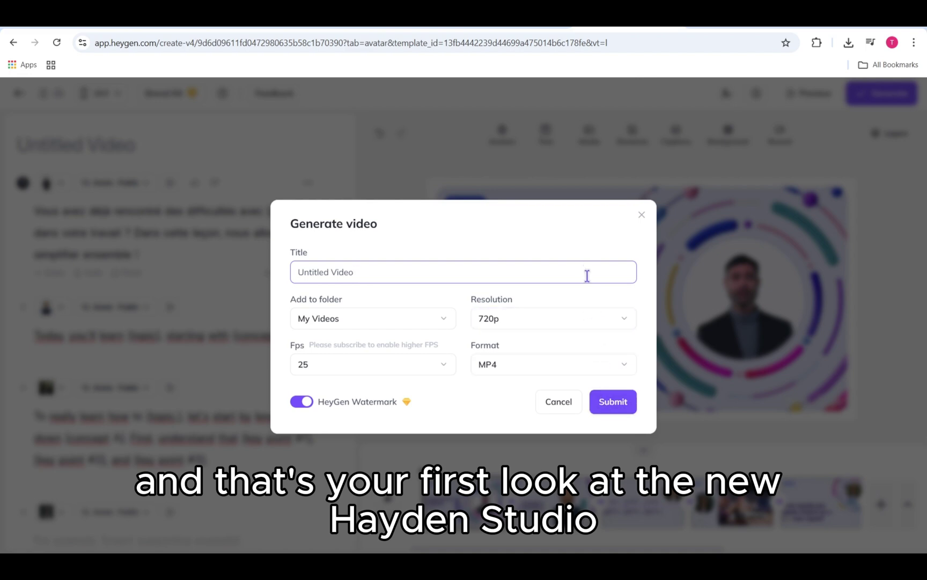
{"action": "left_click", "coordinate": [599, 321]}
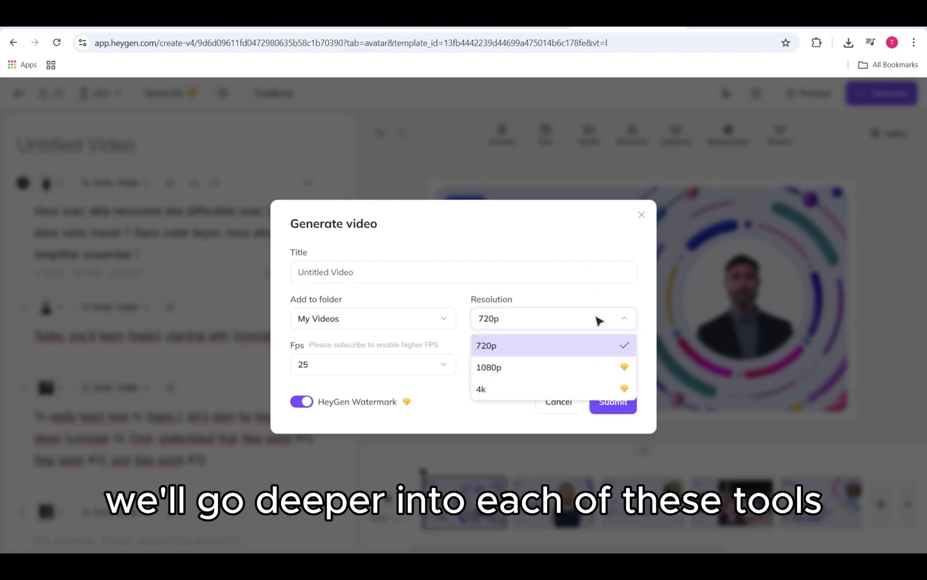
{"action": "left_click", "coordinate": [591, 321]}
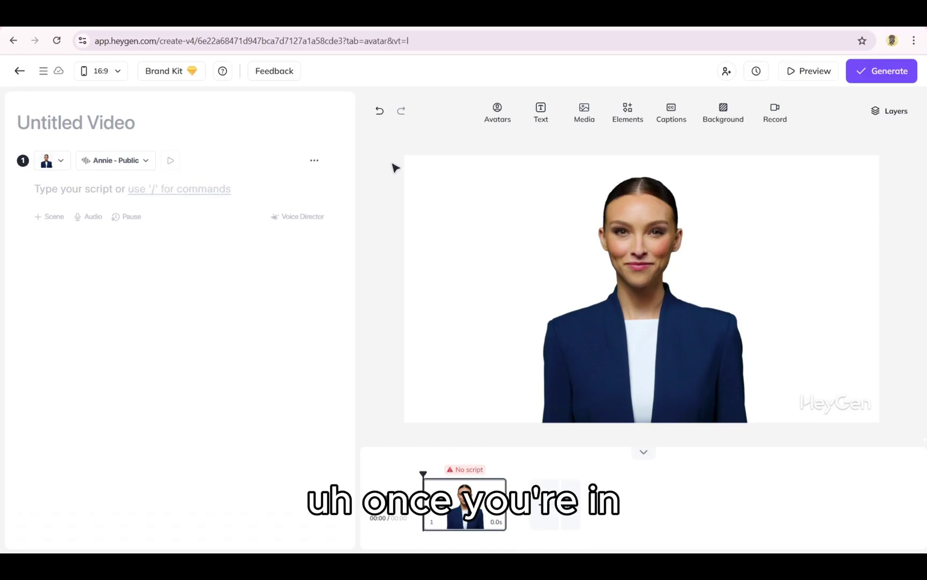
{"action": "left_click", "coordinate": [498, 118]}
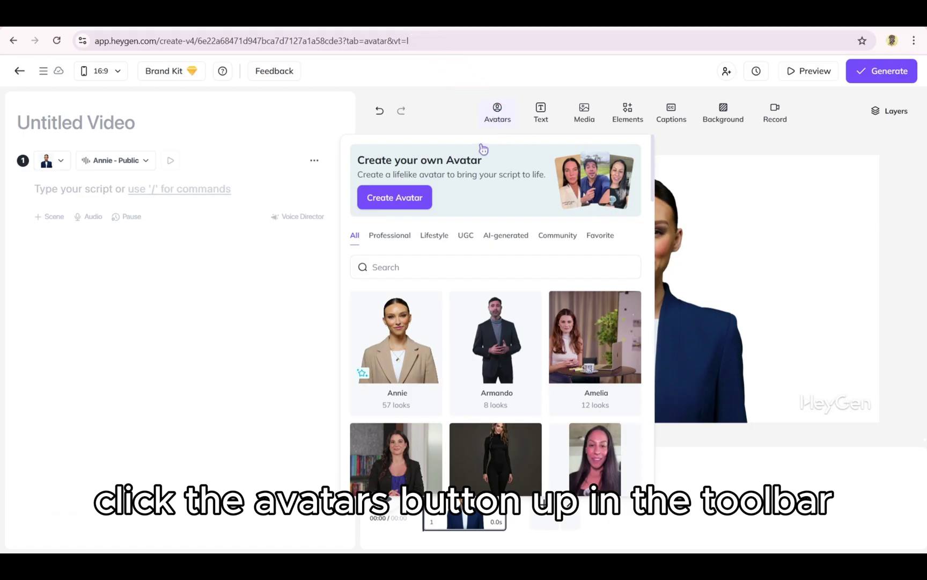
{"action": "scroll", "coordinate": [461, 343], "scroll_direction": "down", "scroll_amount": 4}
{"action": "scroll", "coordinate": [462, 343], "scroll_direction": "down", "scroll_amount": 2}
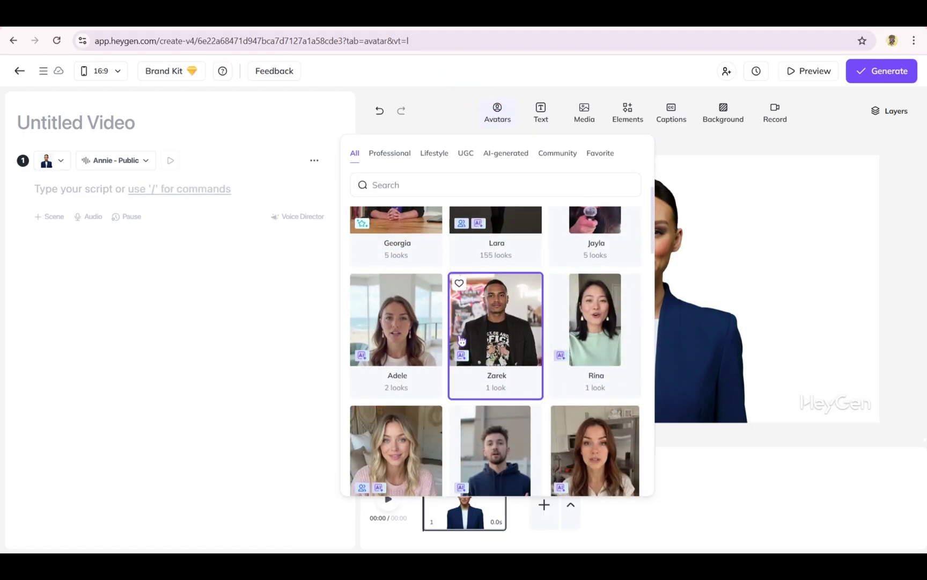
{"action": "scroll", "coordinate": [461, 339], "scroll_direction": "down", "scroll_amount": 2}
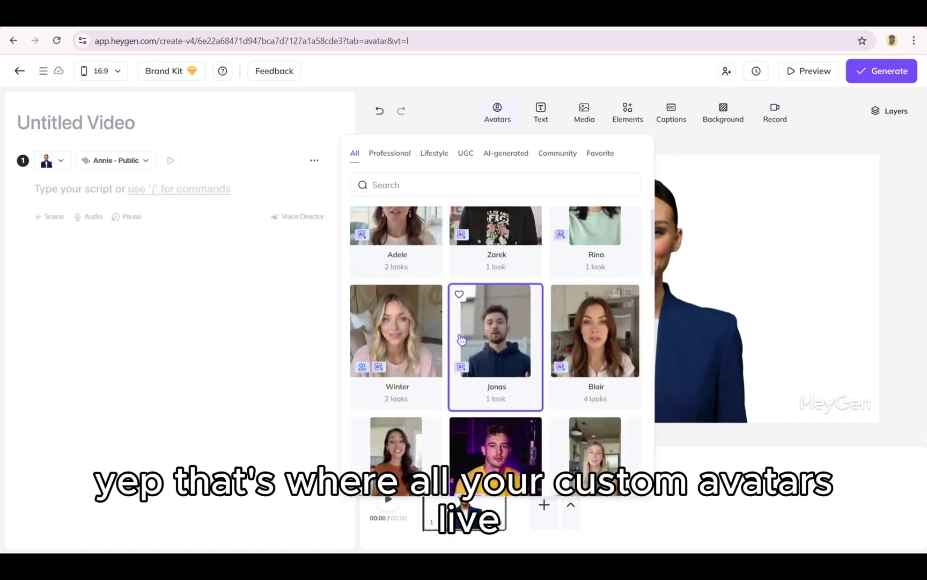
{"action": "scroll", "coordinate": [461, 340], "scroll_direction": "down", "scroll_amount": 1}
{"action": "scroll", "coordinate": [461, 340], "scroll_direction": "up", "scroll_amount": 5}
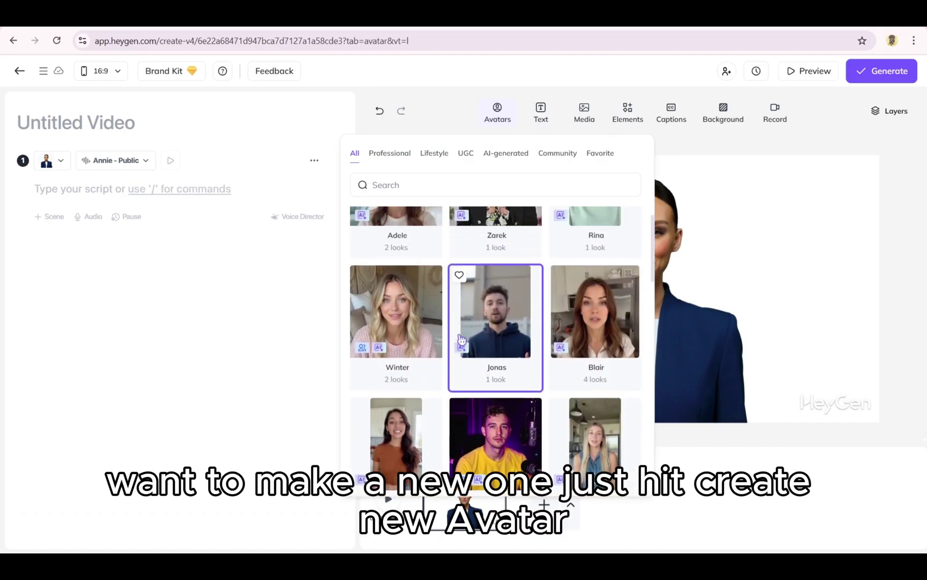
{"action": "scroll", "coordinate": [459, 330], "scroll_direction": "up", "scroll_amount": 3}
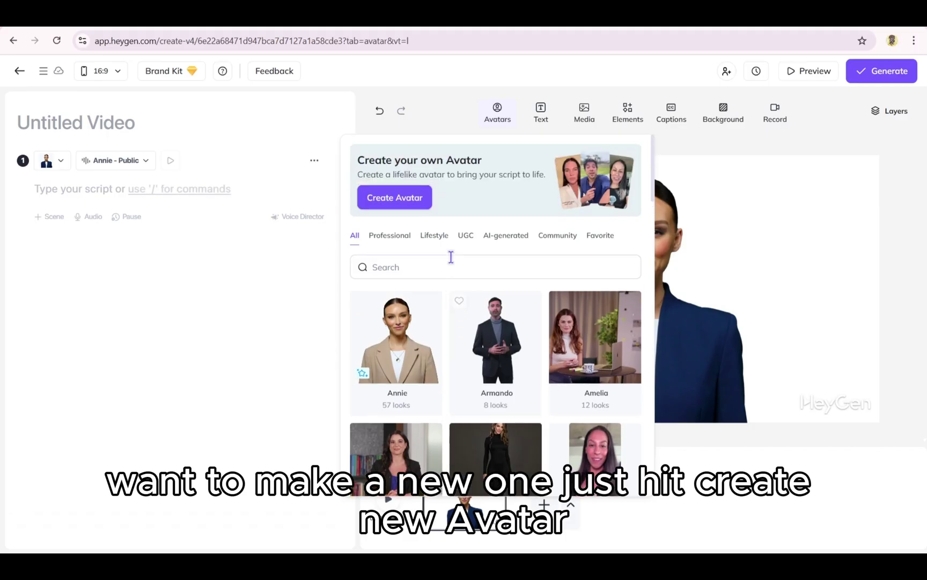
{"action": "left_click", "coordinate": [406, 199]}
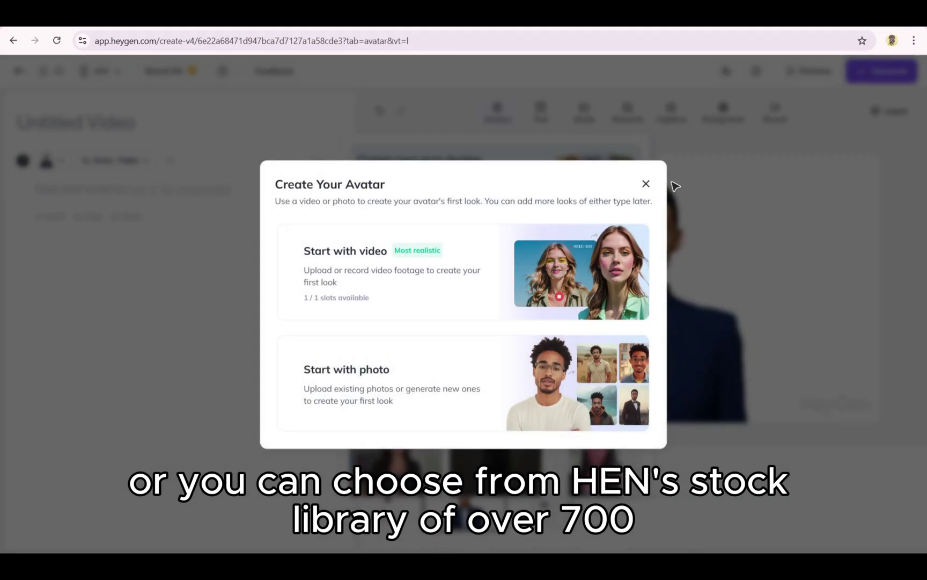
{"action": "left_click", "coordinate": [647, 184]}
{"action": "scroll", "coordinate": [494, 322], "scroll_direction": "down", "scroll_amount": 5}
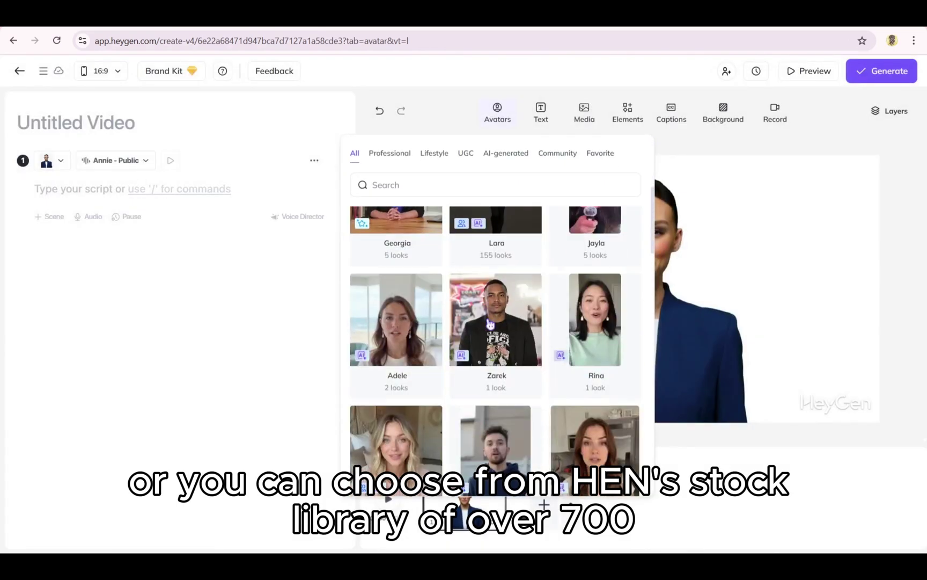
{"action": "scroll", "coordinate": [488, 321], "scroll_direction": "down", "scroll_amount": 6}
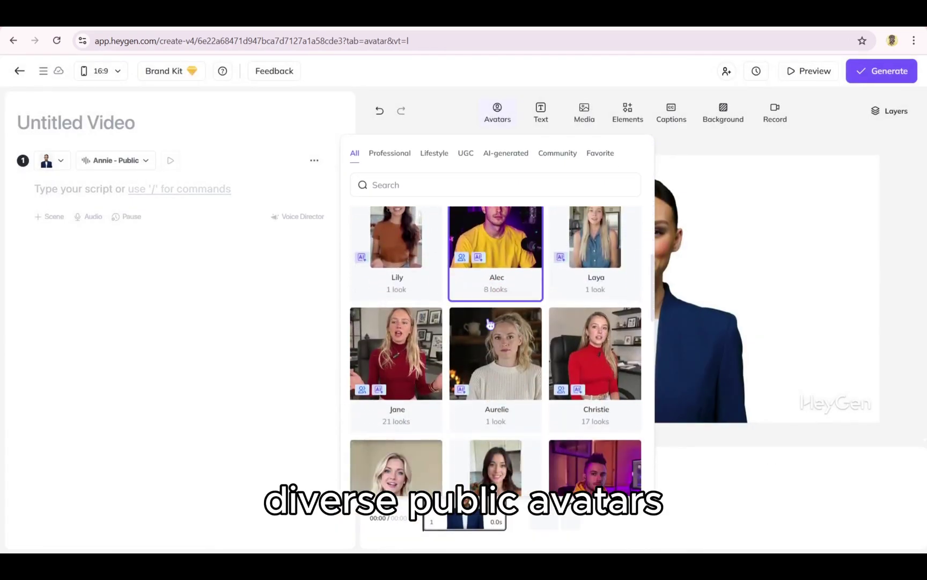
{"action": "scroll", "coordinate": [490, 324], "scroll_direction": "down", "scroll_amount": 5}
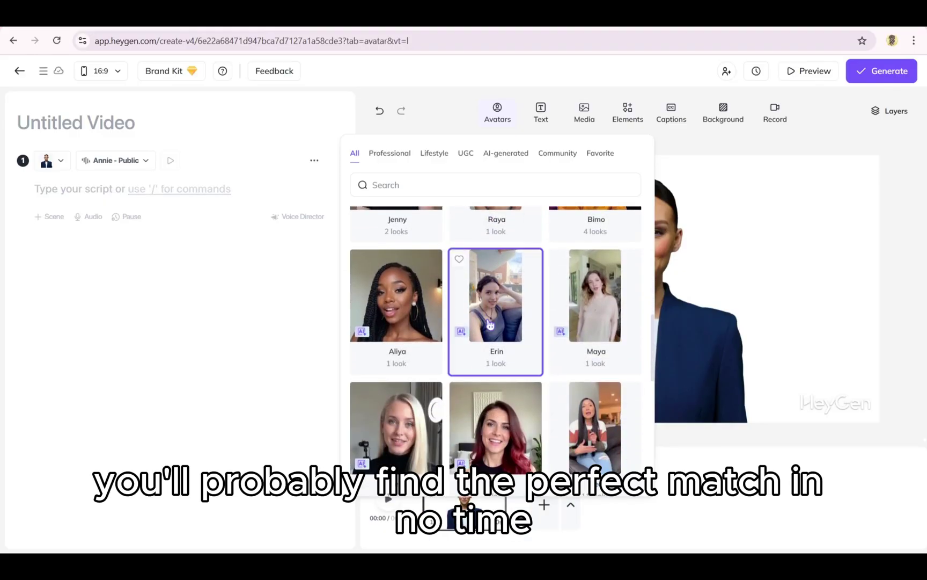
{"action": "scroll", "coordinate": [490, 322], "scroll_direction": "down", "scroll_amount": 5}
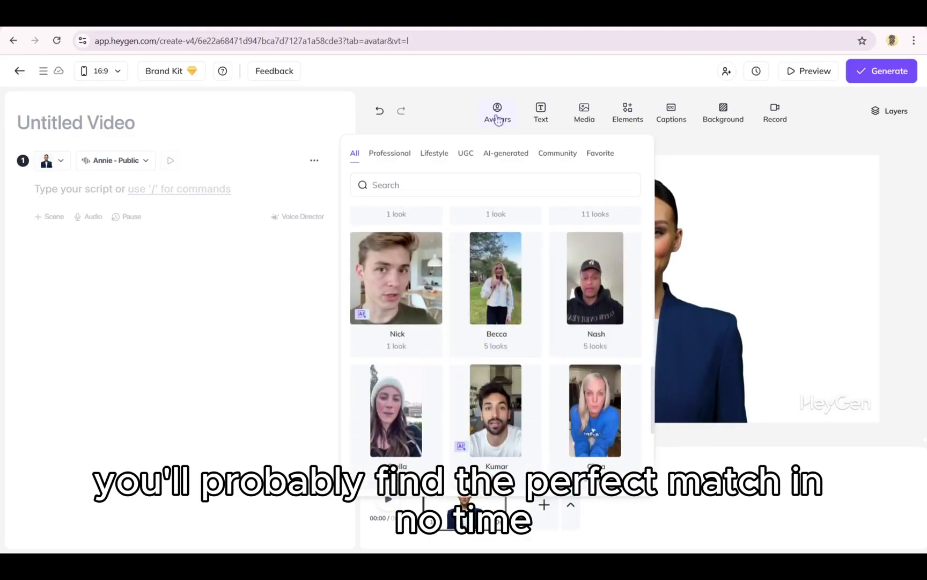
- Change Annie's outfit to the Annie Lounge Standing Front look
{"action": "left_click", "coordinate": [498, 115]}
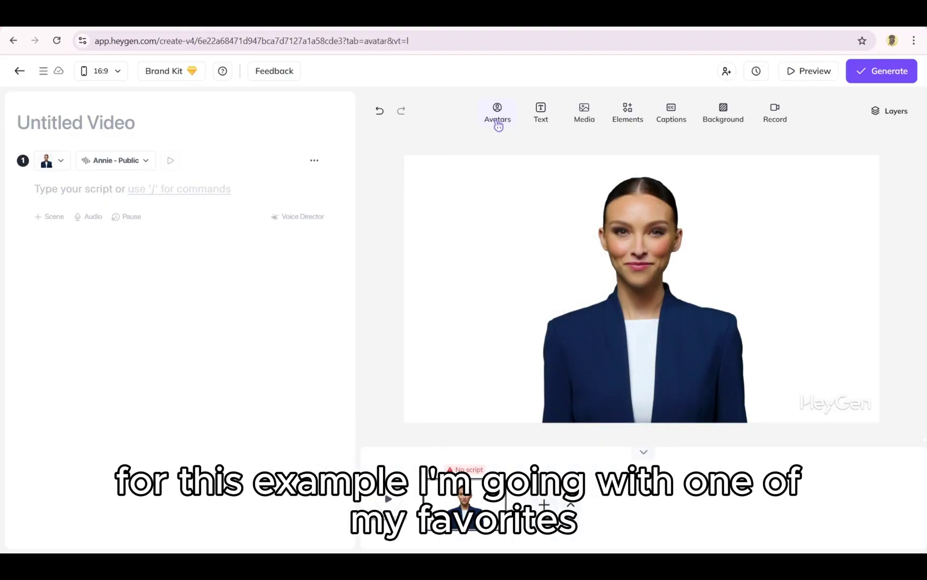
{"action": "left_click", "coordinate": [545, 310]}
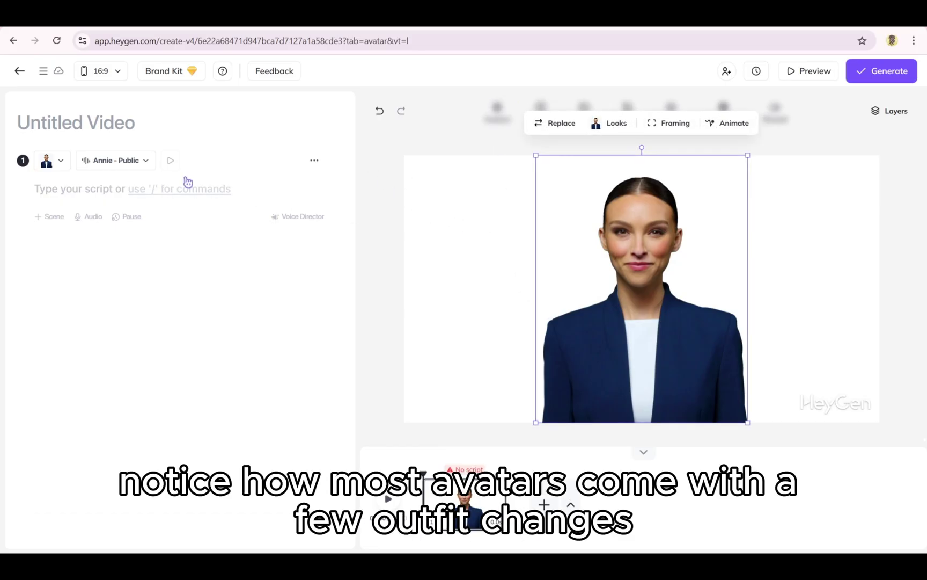
{"action": "left_click", "coordinate": [70, 167]}
{"action": "left_click_drag", "start_coordinate": [35, 273], "coordinate": [93, 271]}
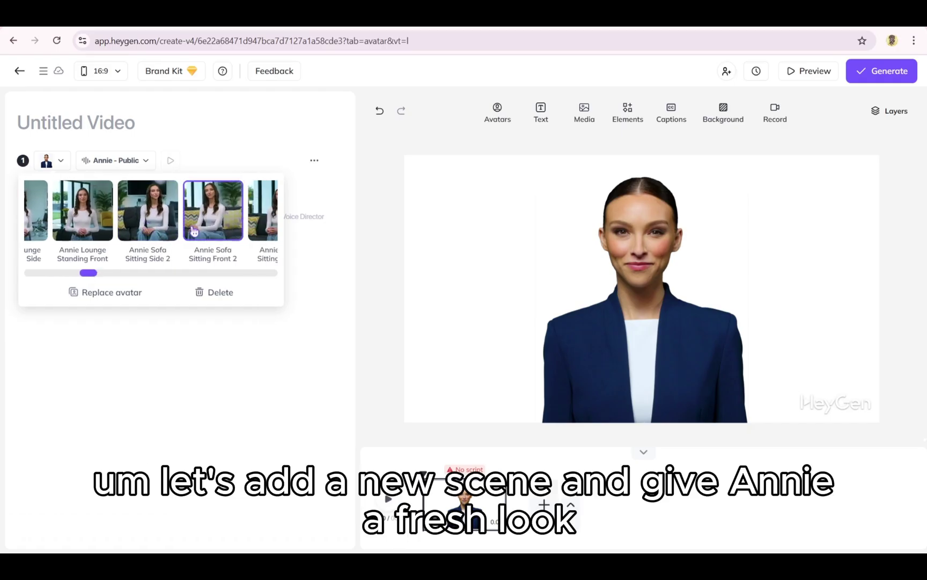
{"action": "left_click", "coordinate": [105, 228]}
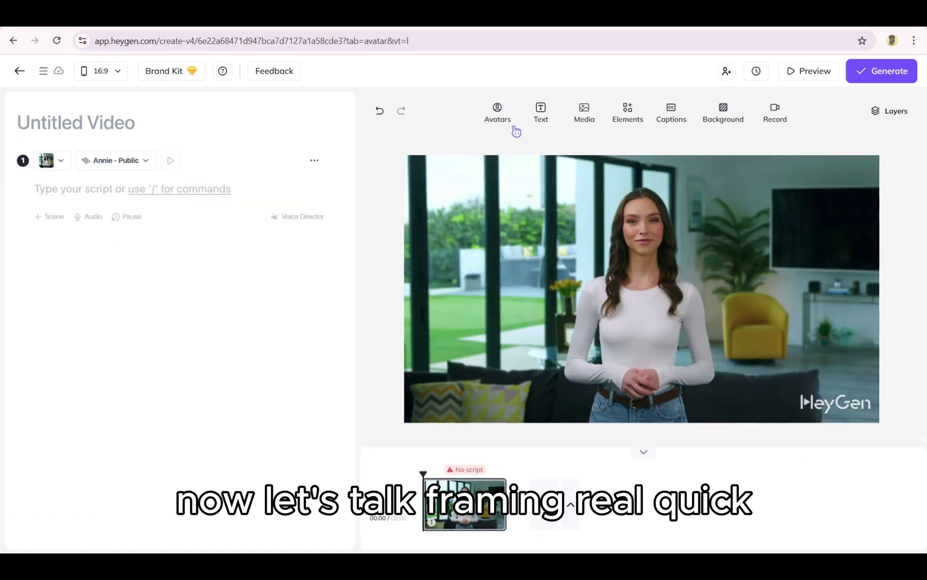
- Try close-up and circle framing on Annie, then settle on normal framing
{"action": "left_click", "coordinate": [575, 223]}
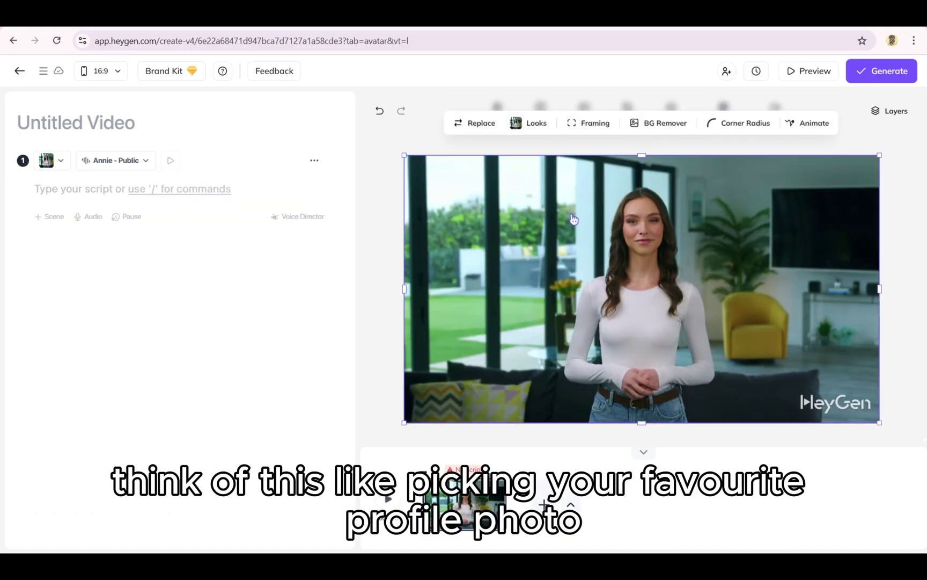
{"action": "left_click", "coordinate": [607, 134]}
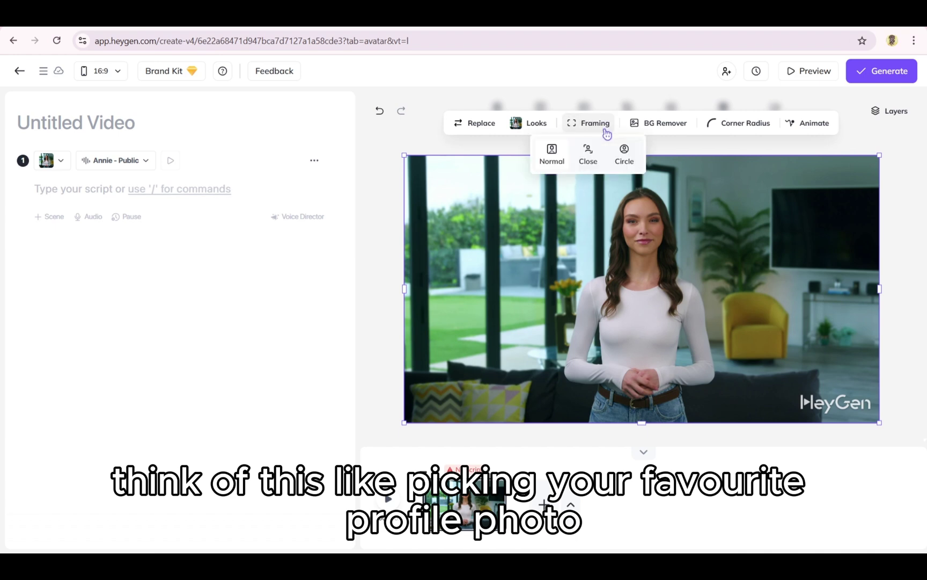
{"action": "left_click", "coordinate": [603, 156]}
{"action": "left_click", "coordinate": [622, 157]}
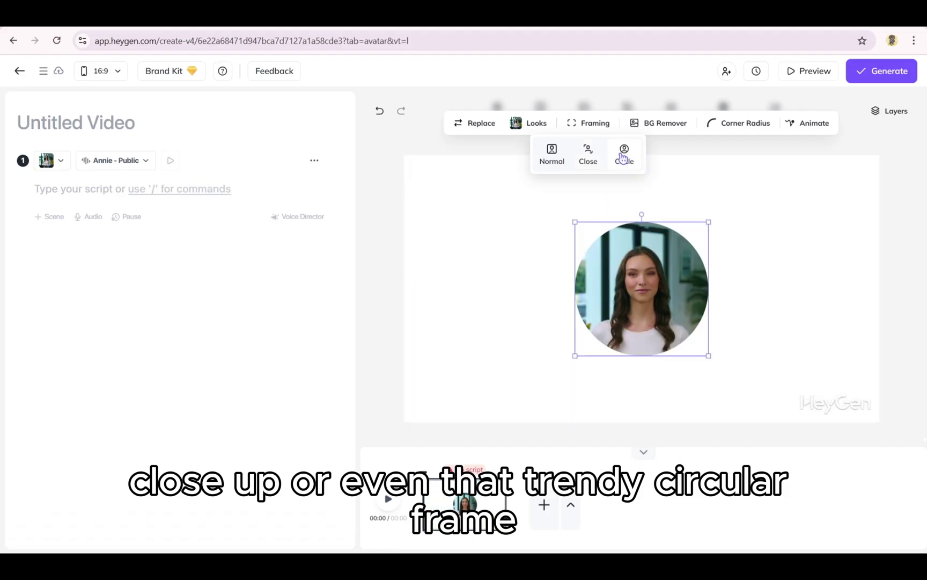
{"action": "left_click", "coordinate": [551, 154]}
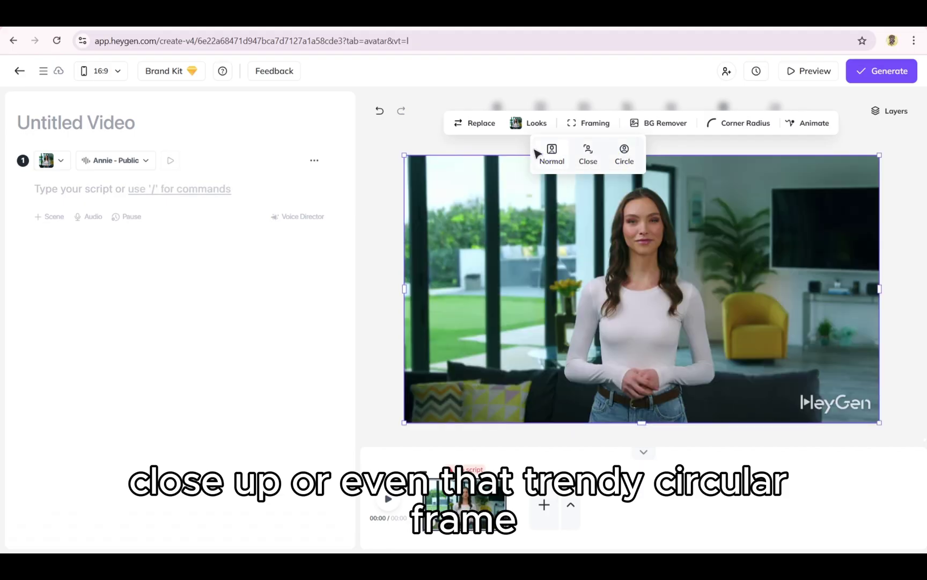
{"action": "left_click", "coordinate": [520, 148]}
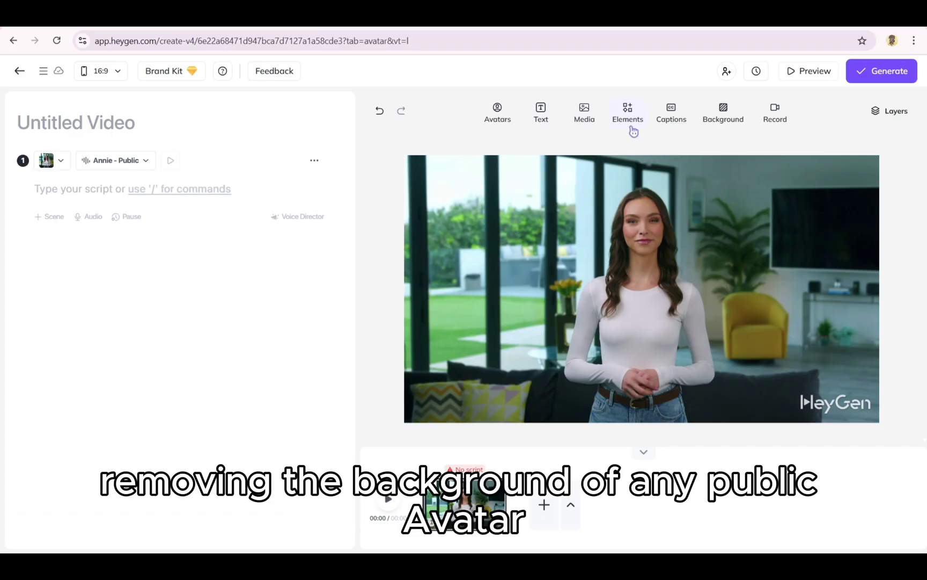
- Remove the lounge background behind Annie with BG Remover
{"action": "left_click", "coordinate": [640, 202]}
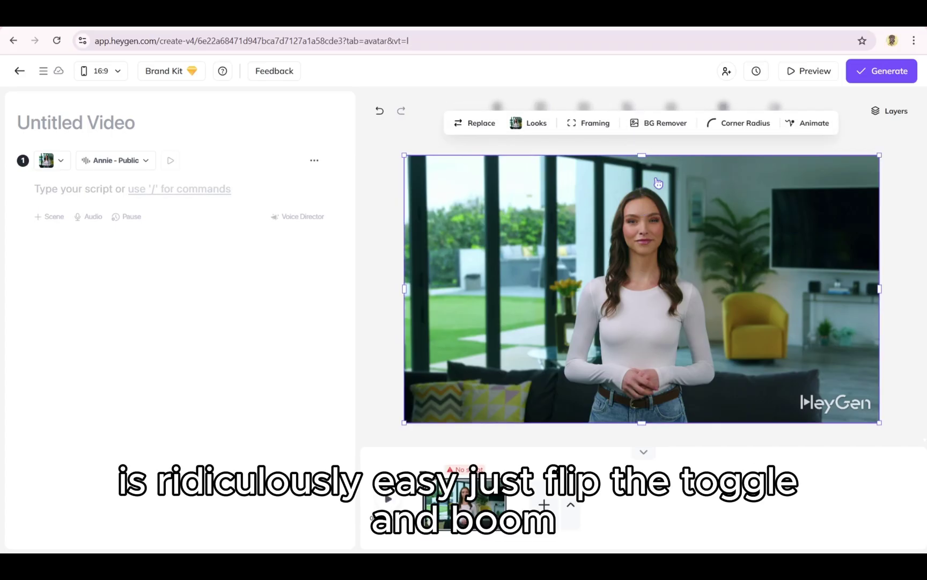
{"action": "left_click", "coordinate": [669, 131]}
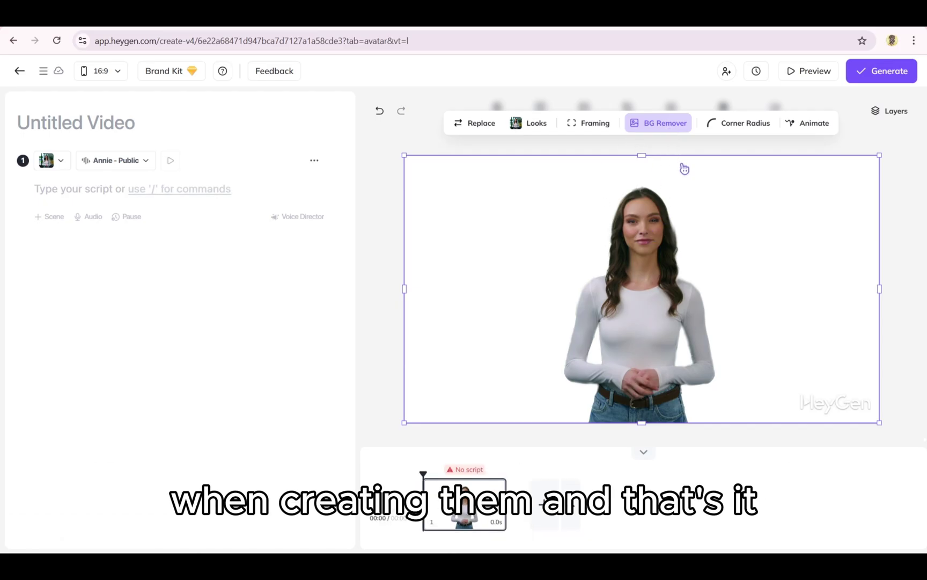
{"action": "left_click", "coordinate": [669, 133]}
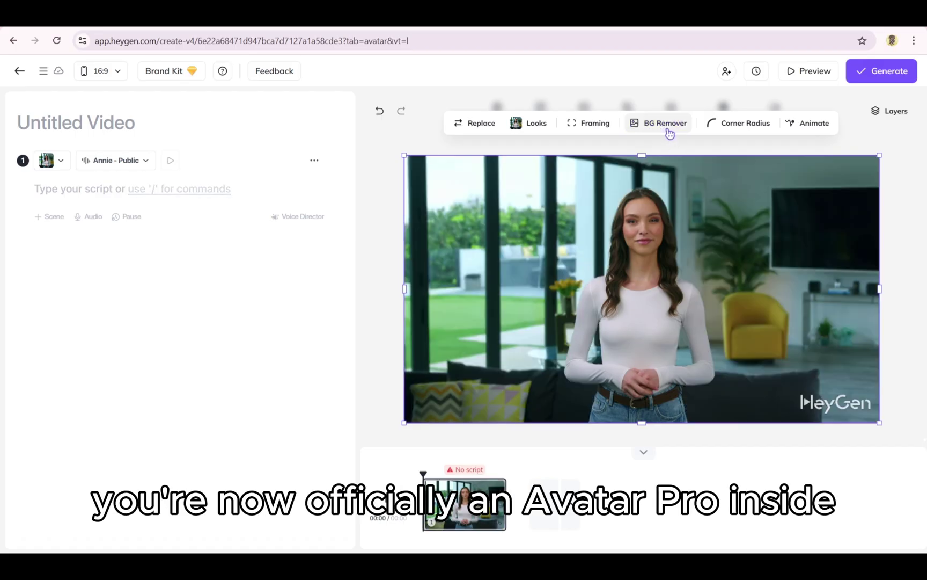
{"action": "left_click", "coordinate": [669, 132]}
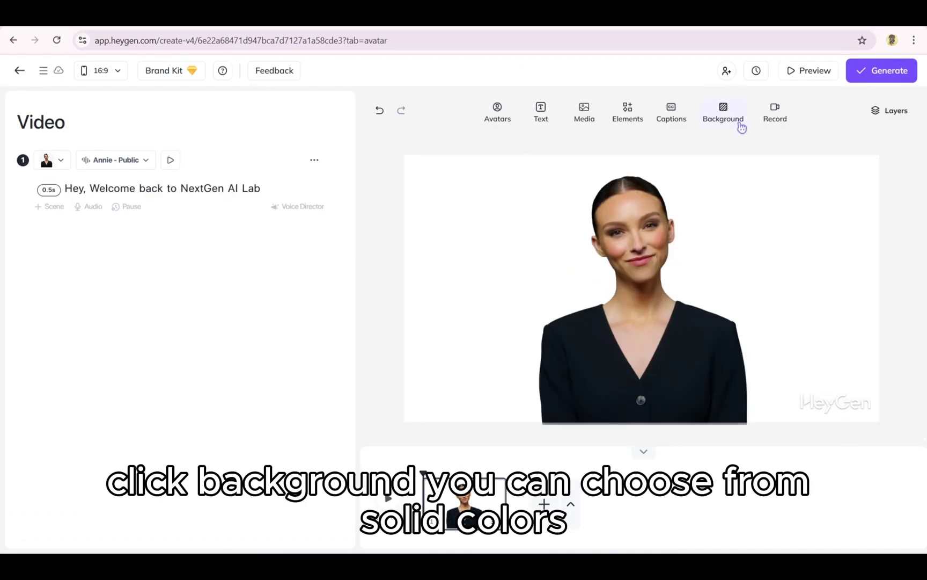
- Set the scene background colour to a custom dusty pink #B98C87
{"action": "left_click", "coordinate": [738, 121]}
{"action": "left_click", "coordinate": [750, 215]}
{"action": "left_click", "coordinate": [756, 276]}
{"action": "left_click", "coordinate": [634, 331]}
{"action": "left_click", "coordinate": [634, 183]}
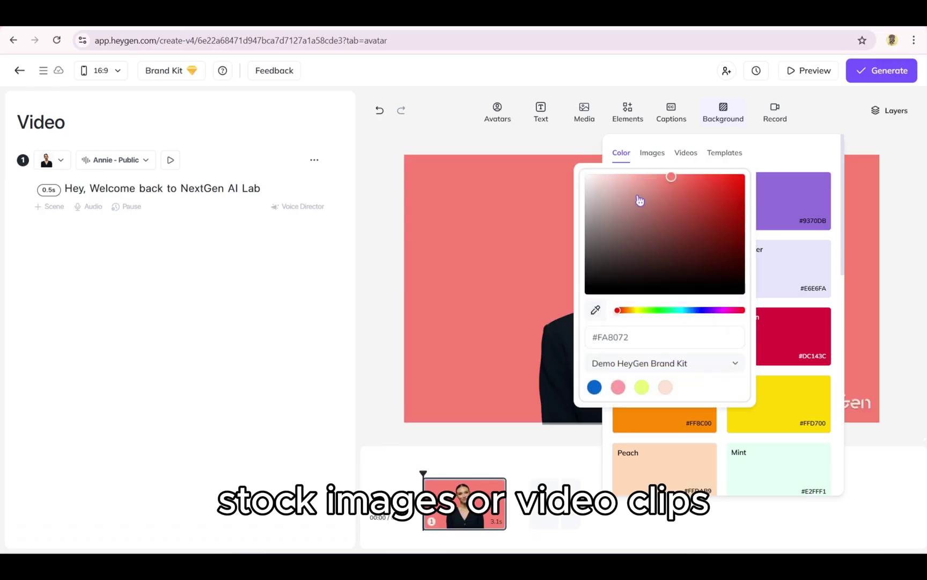
{"action": "left_click_drag", "start_coordinate": [640, 199], "coordinate": [622, 224]}
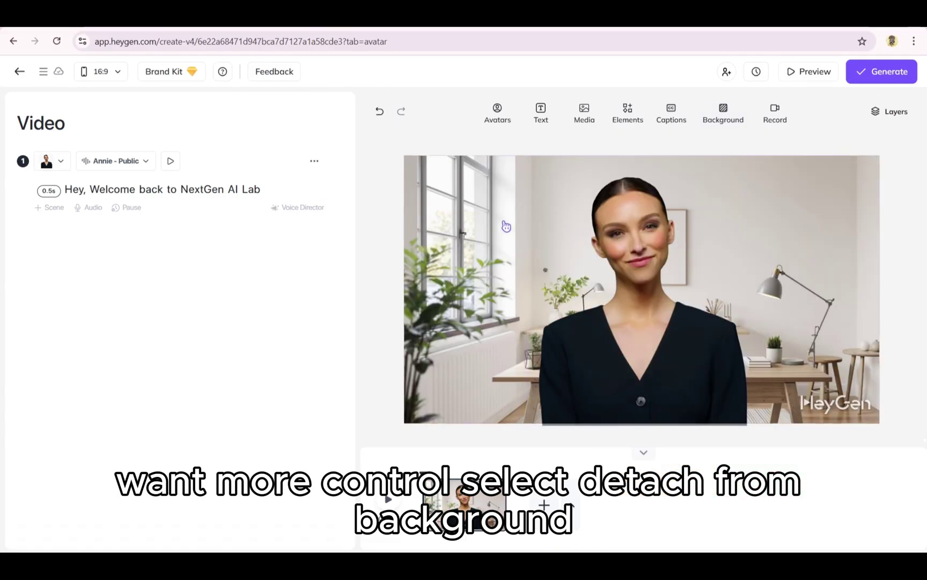
- Detach and delete the office image, and add the blue wave image to the scene
{"action": "right_click", "coordinate": [496, 224]}
{"action": "left_click", "coordinate": [536, 234]}
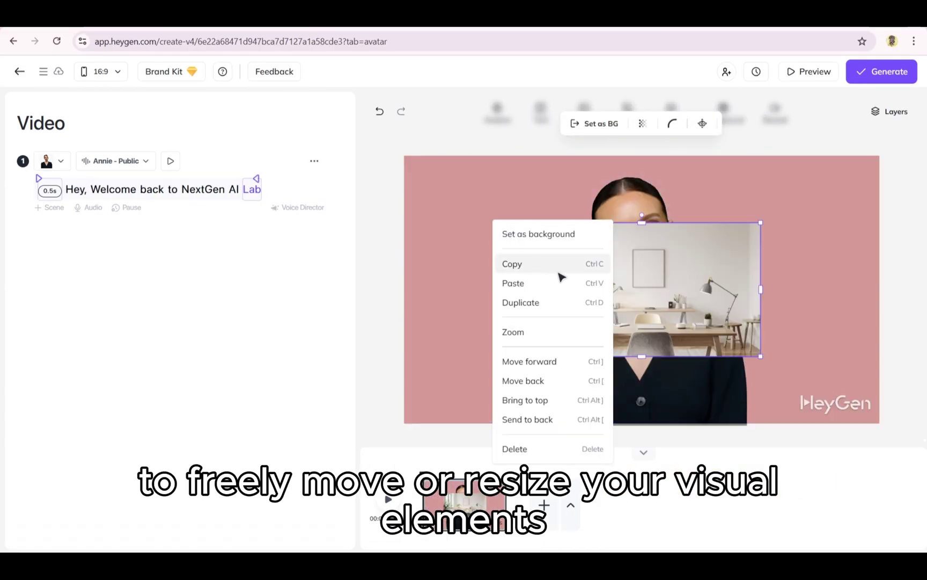
{"action": "left_click", "coordinate": [805, 268]}
{"action": "left_click_drag", "start_coordinate": [580, 274], "coordinate": [493, 321]}
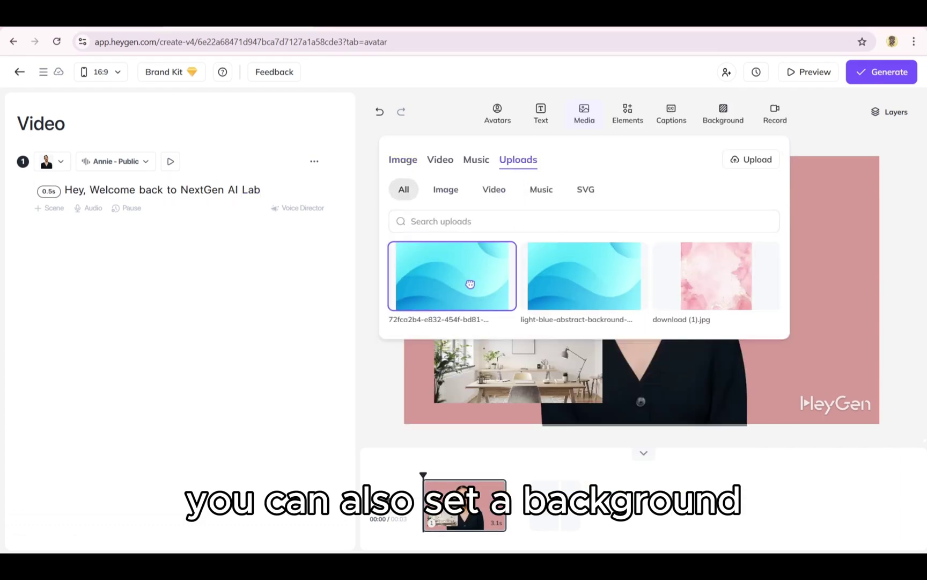
{"action": "left_click", "coordinate": [470, 284]}
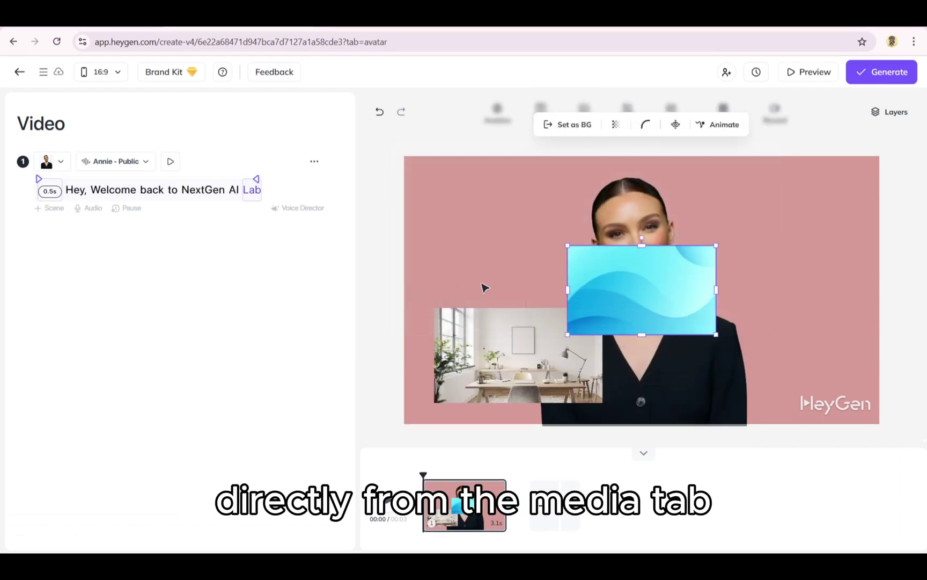
{"action": "left_click_drag", "start_coordinate": [640, 296], "coordinate": [682, 228]}
{"action": "left_click", "coordinate": [495, 350]}
{"action": "key", "text": "Delete"}
- Position the blue wave image and set it as the scene background
{"action": "left_click", "coordinate": [615, 226]}
{"action": "left_click_drag", "start_coordinate": [615, 226], "coordinate": [523, 307]}
{"action": "right_click", "coordinate": [523, 305]}
{"action": "left_click", "coordinate": [561, 315]}
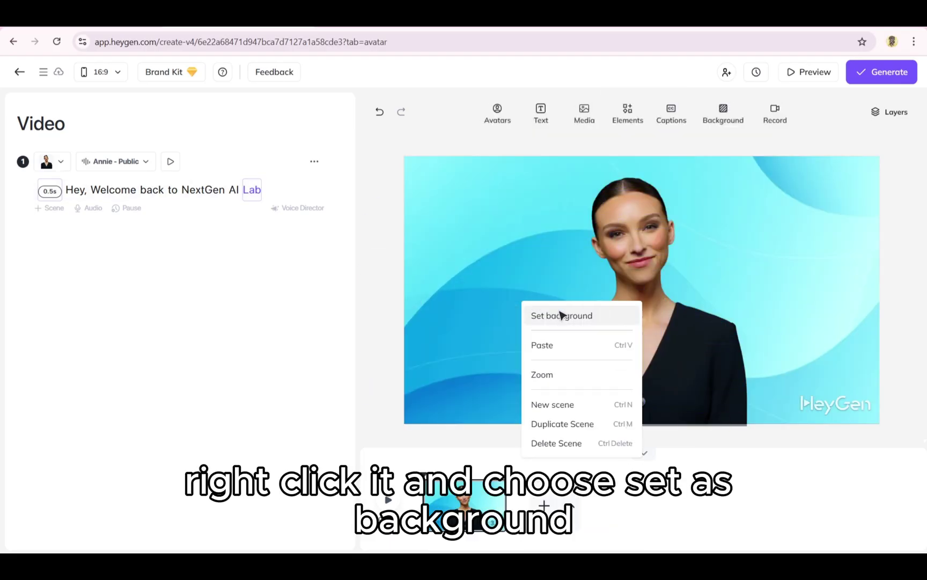
{"action": "left_click", "coordinate": [555, 215]}
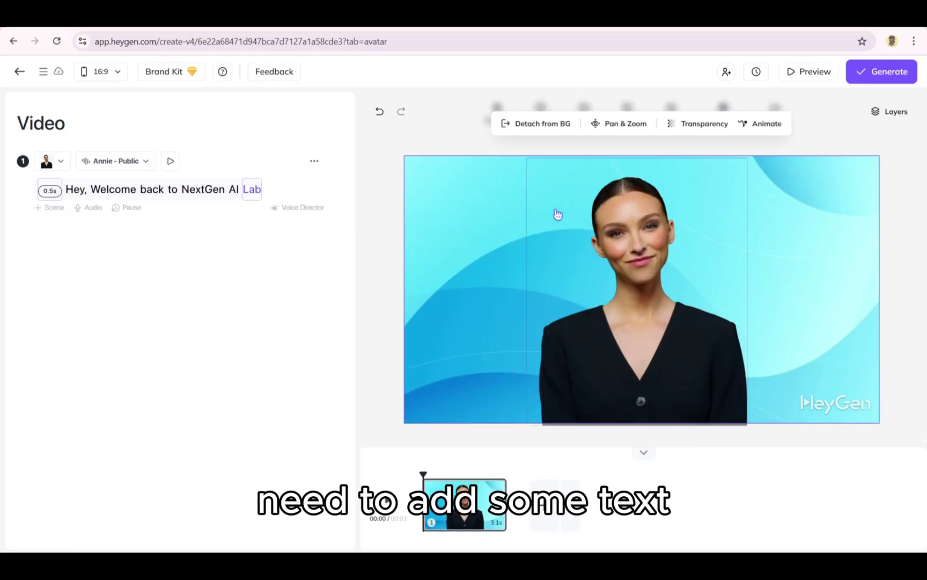
- Add a Title text box and move it to the upper left of the scene
{"action": "left_click", "coordinate": [553, 174]}
{"action": "left_click", "coordinate": [474, 145]}
{"action": "left_click", "coordinate": [547, 119]}
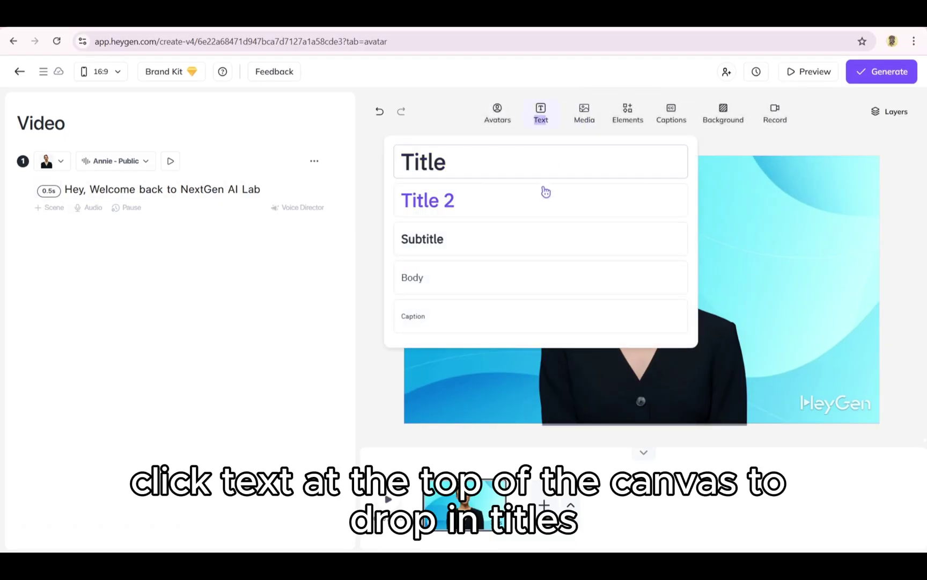
{"action": "left_click", "coordinate": [484, 163]}
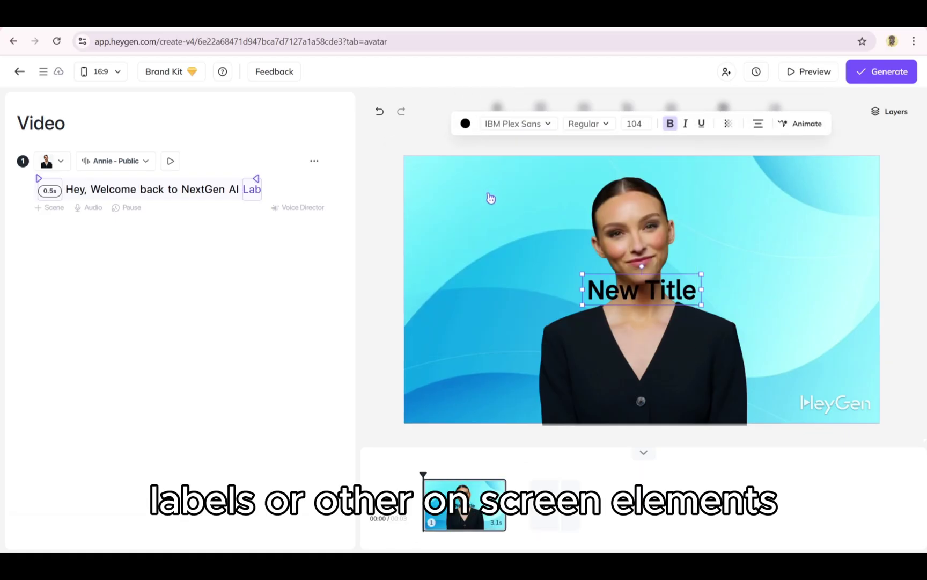
{"action": "left_click_drag", "start_coordinate": [628, 290], "coordinate": [472, 215]}
- Retype the title as 'NextGen AI Lab' and nudge it slightly into place
{"action": "double_click", "coordinate": [470, 214]}
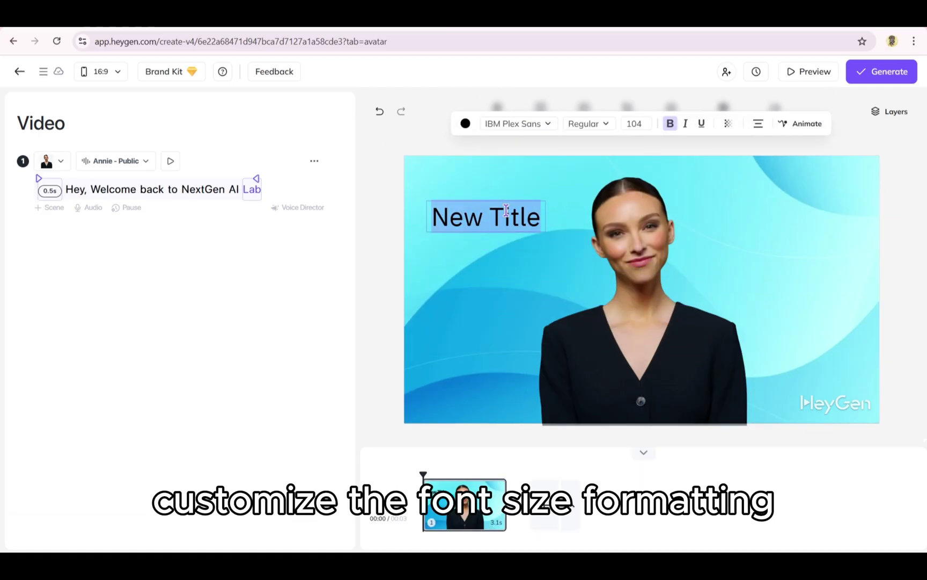
{"action": "key", "text": "BackSpace"}
{"action": "type", "text": "Ne"}
{"action": "key", "text": "BackSpace"}
{"action": "key", "text": "BackSpace"}
{"action": "key", "text": "BackSpace"}
{"action": "key", "text": "BackSpace"}
{"action": "key", "text": "BackSpace"}
{"action": "key", "text": "BackSpace"}
{"action": "key", "text": "BackSpace"}
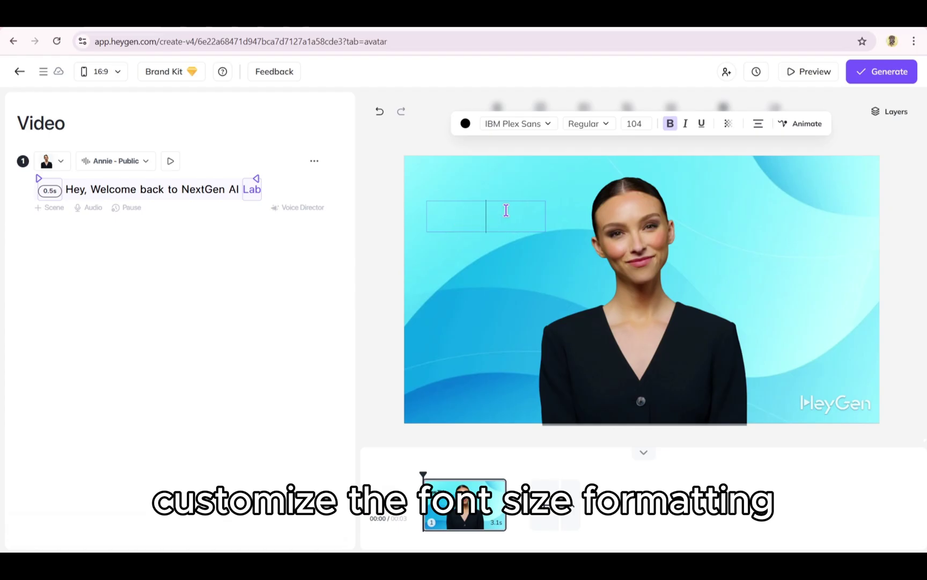
{"action": "type", "text": "NextGEn"}
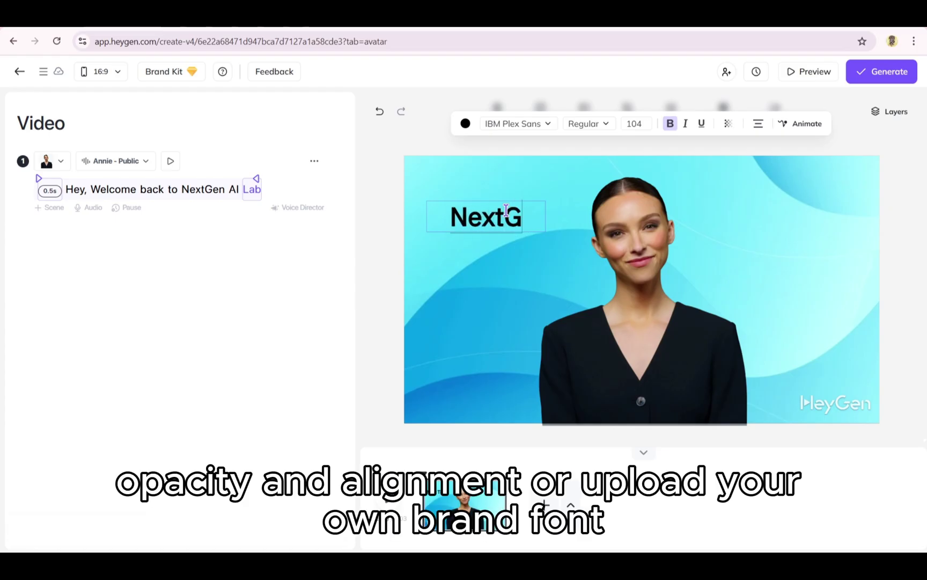
{"action": "key", "text": "BackSpace"}
{"action": "key", "text": "BackSpace"}
{"action": "type", "text": "en"}
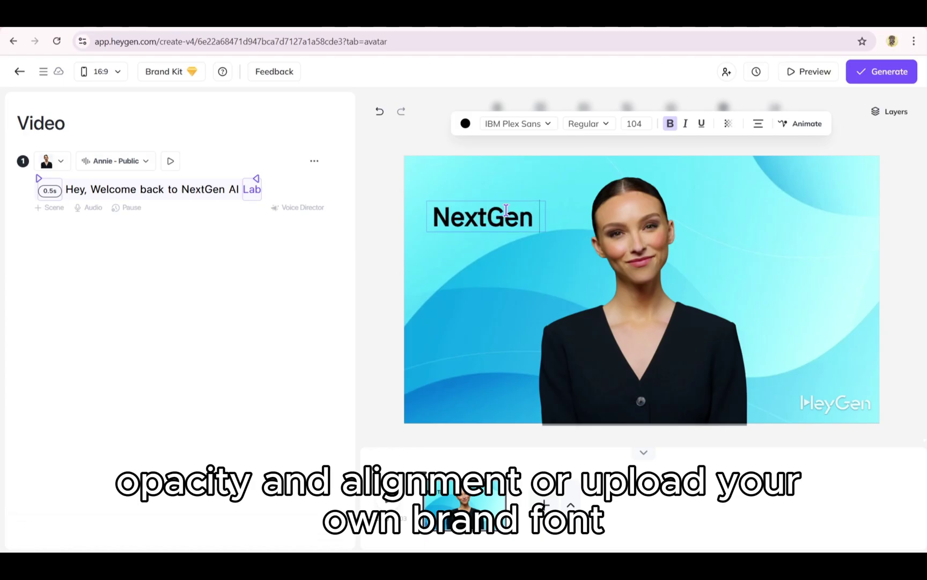
{"action": "type", "text": " AI Lab"}
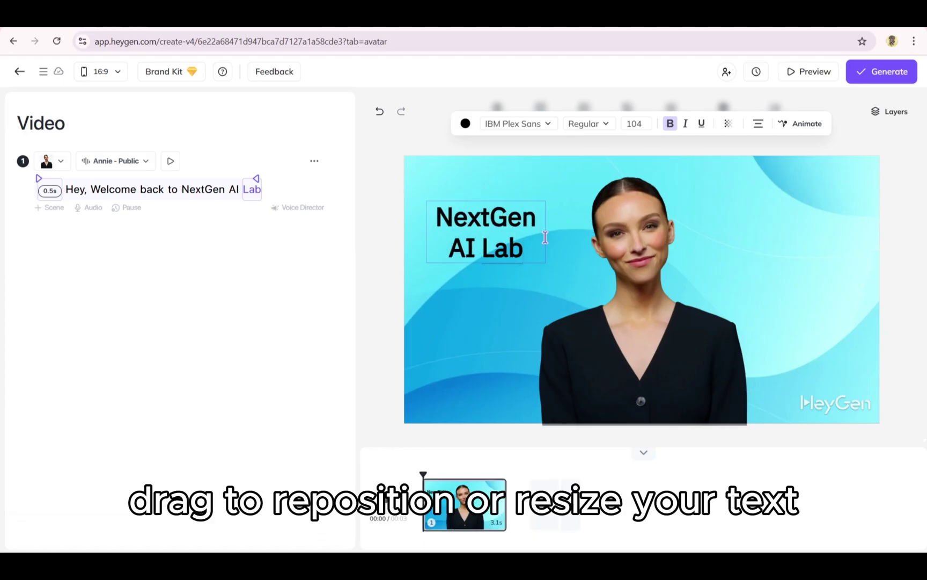
{"action": "left_click", "coordinate": [559, 248]}
{"action": "left_click", "coordinate": [379, 281]}
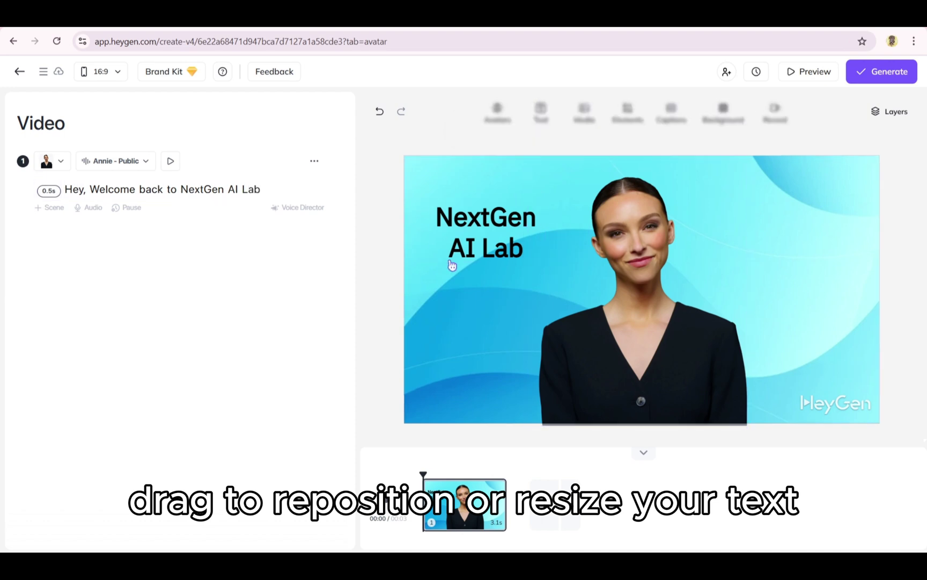
{"action": "left_click_drag", "start_coordinate": [469, 250], "coordinate": [460, 231]}
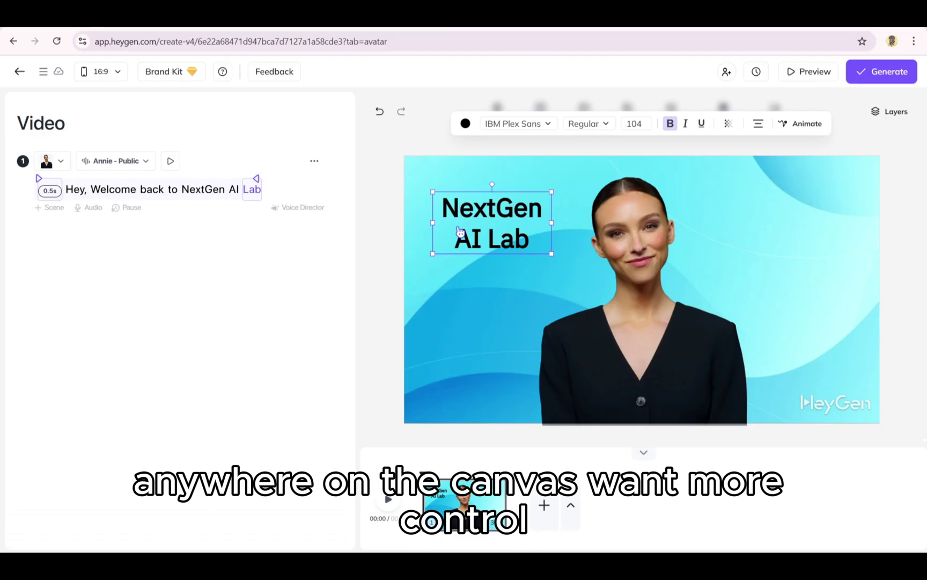
- Browse the font list for the title, keeping its current font
{"action": "left_click", "coordinate": [545, 124]}
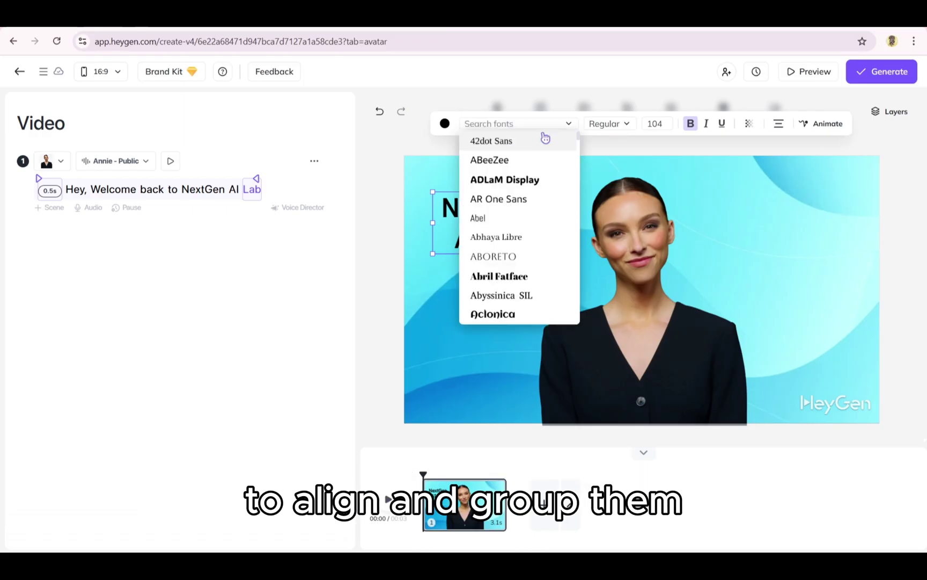
{"action": "scroll", "coordinate": [533, 189], "scroll_direction": "down", "scroll_amount": 10}
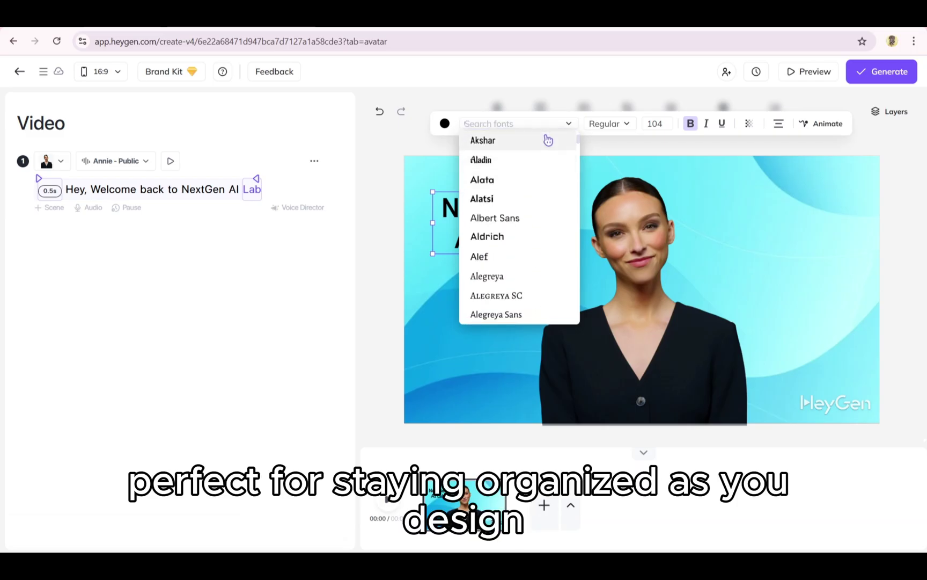
{"action": "left_click", "coordinate": [393, 145]}
{"action": "left_click", "coordinate": [571, 246]}
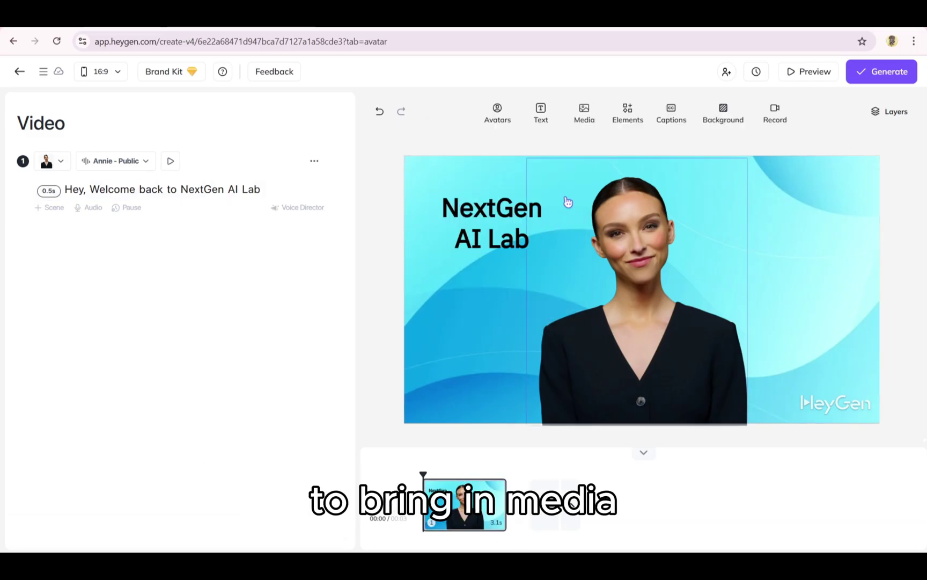
- Add a red poppy stock photo and shrink it at the lower right beside Annie
{"action": "left_click", "coordinate": [593, 113]}
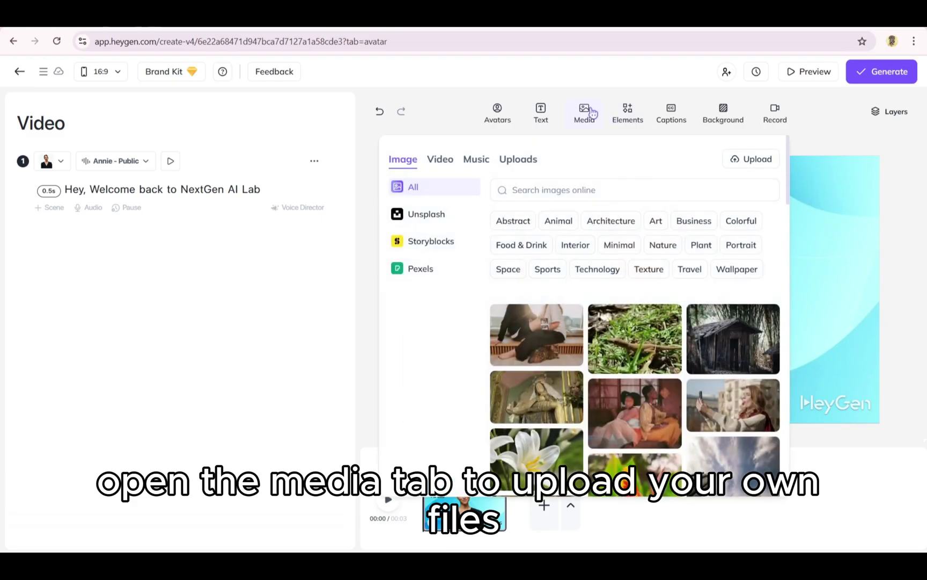
{"action": "scroll", "coordinate": [537, 311], "scroll_direction": "down", "scroll_amount": 10}
{"action": "scroll", "coordinate": [590, 311], "scroll_direction": "down", "scroll_amount": 5}
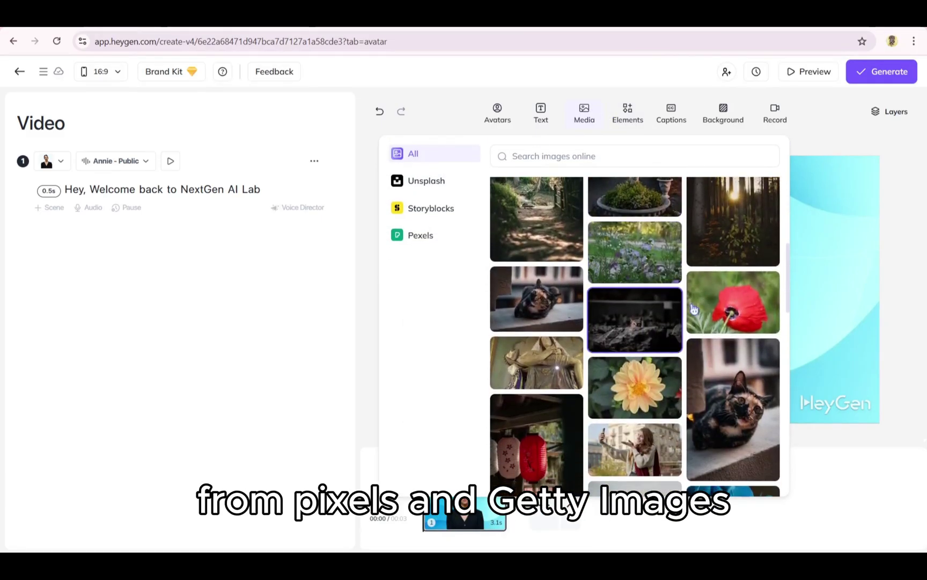
{"action": "left_click", "coordinate": [729, 307]}
{"action": "left_click_drag", "start_coordinate": [667, 303], "coordinate": [791, 335]}
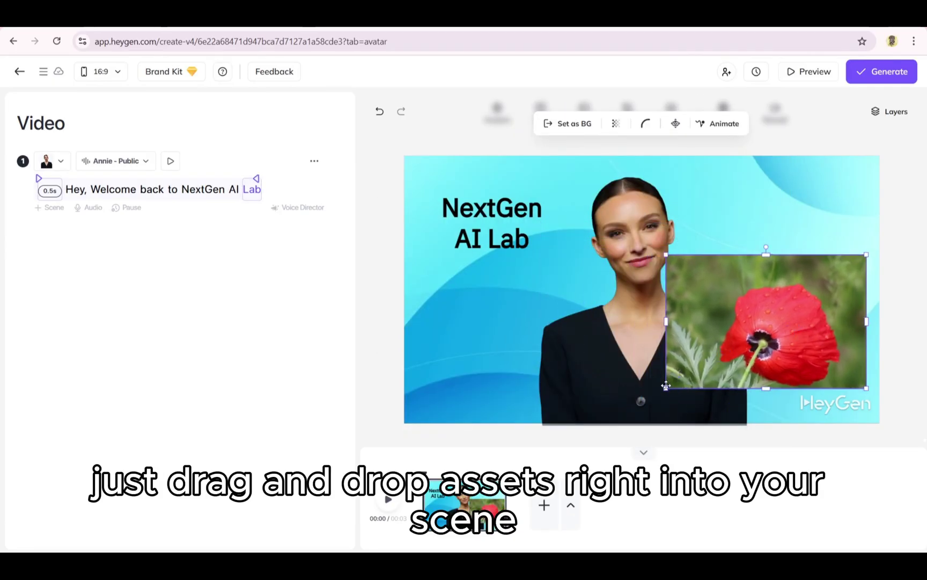
{"action": "left_click_drag", "start_coordinate": [666, 387], "coordinate": [730, 330]}
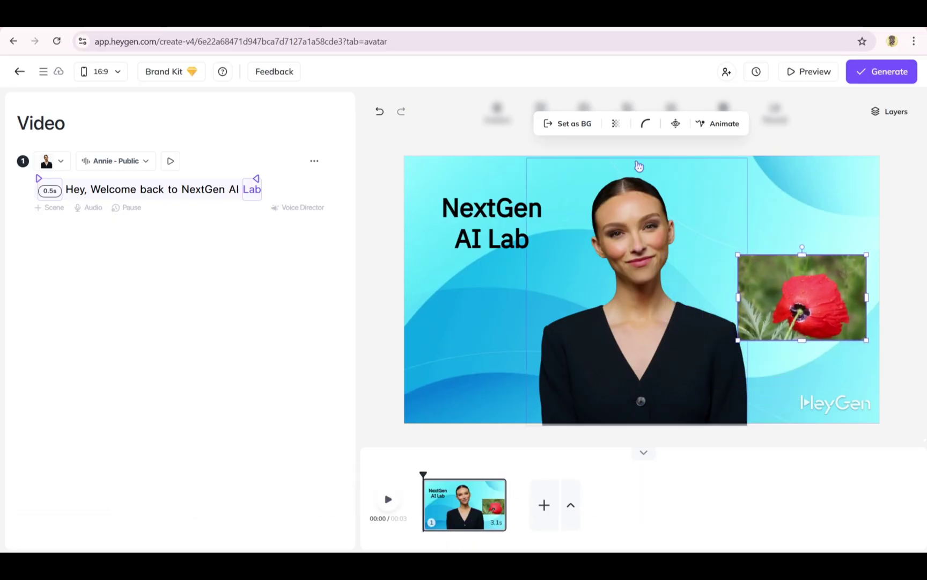
- Add a phone frame from Elements > Frames and drag the poppy photo into it
{"action": "left_click", "coordinate": [627, 114]}
{"action": "left_click", "coordinate": [541, 158]}
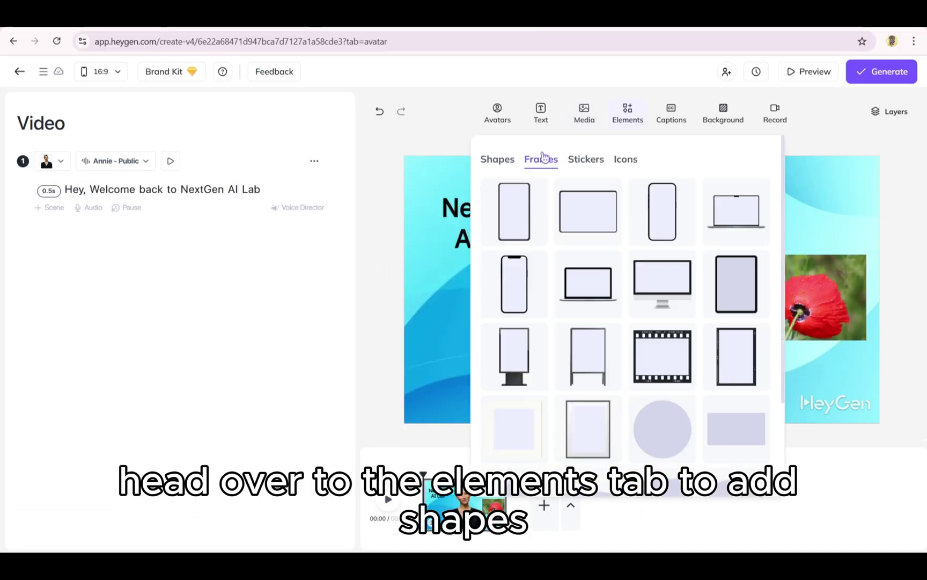
{"action": "left_click", "coordinate": [587, 160]}
{"action": "left_click", "coordinate": [542, 159]}
{"action": "left_click", "coordinate": [514, 209]}
{"action": "left_click_drag", "start_coordinate": [827, 297], "coordinate": [749, 280]}
{"action": "left_click", "coordinate": [588, 114]}
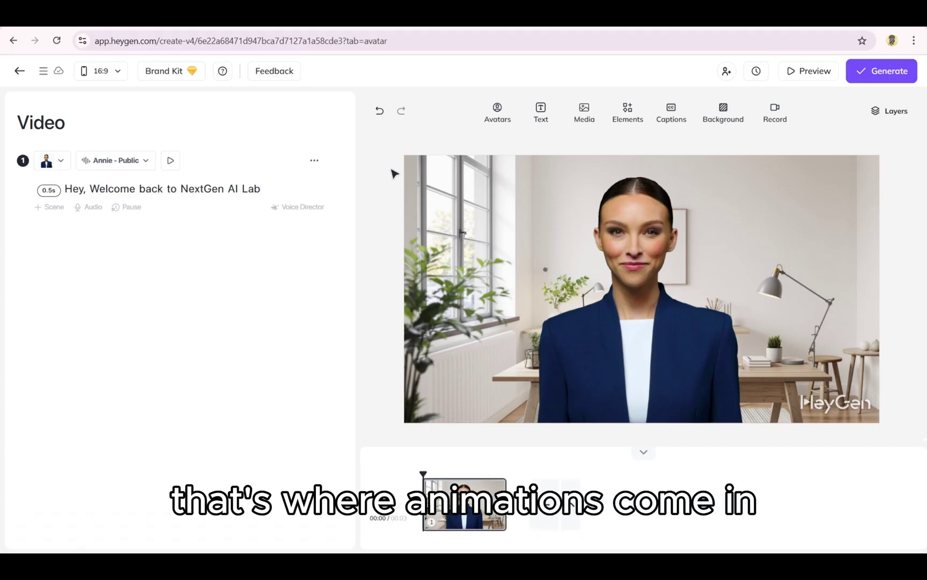
- Add a Title text box, move it to the upper left and colour it red (#D82020)
{"action": "left_click", "coordinate": [543, 115]}
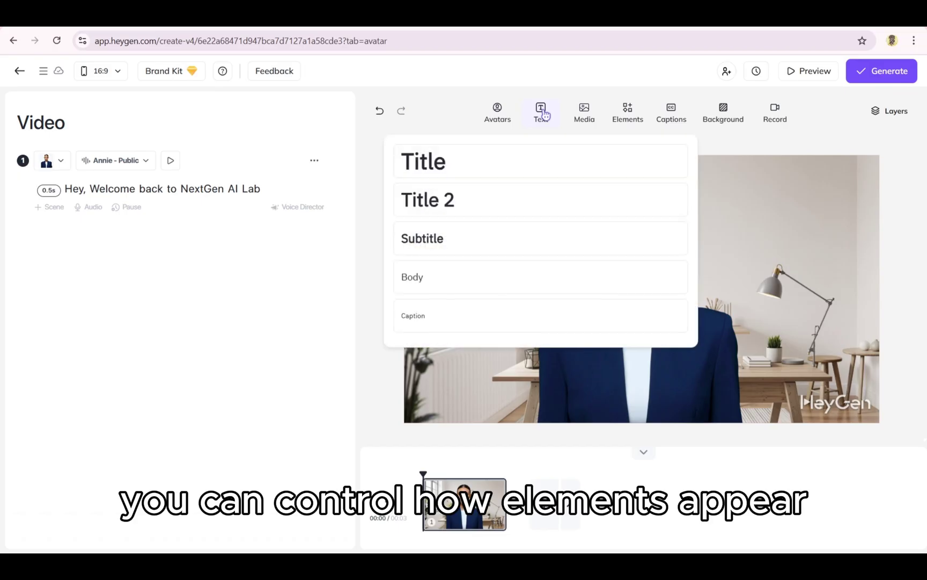
{"action": "left_click", "coordinate": [501, 167]}
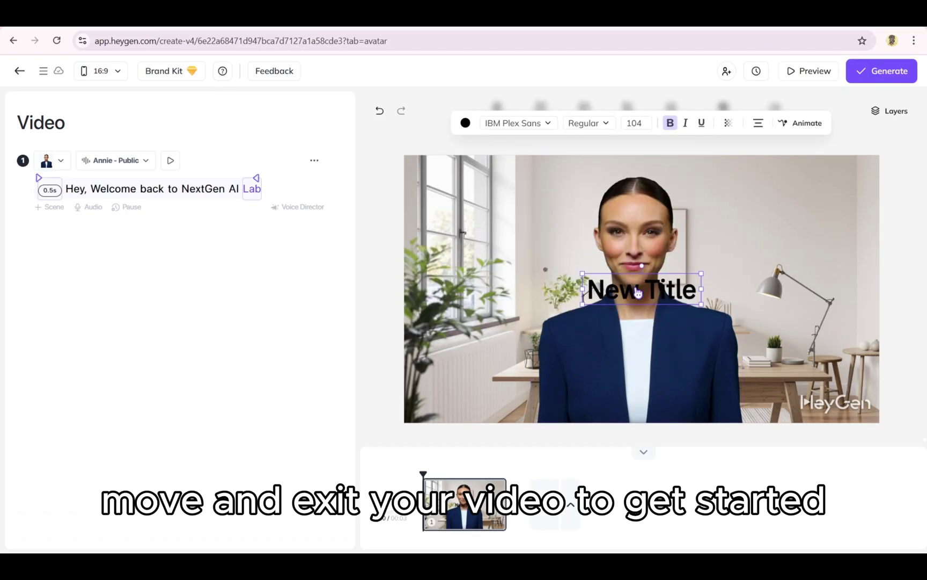
{"action": "left_click_drag", "start_coordinate": [612, 276], "coordinate": [463, 182]}
{"action": "left_click", "coordinate": [466, 123]}
{"action": "left_click_drag", "start_coordinate": [517, 207], "coordinate": [522, 163]}
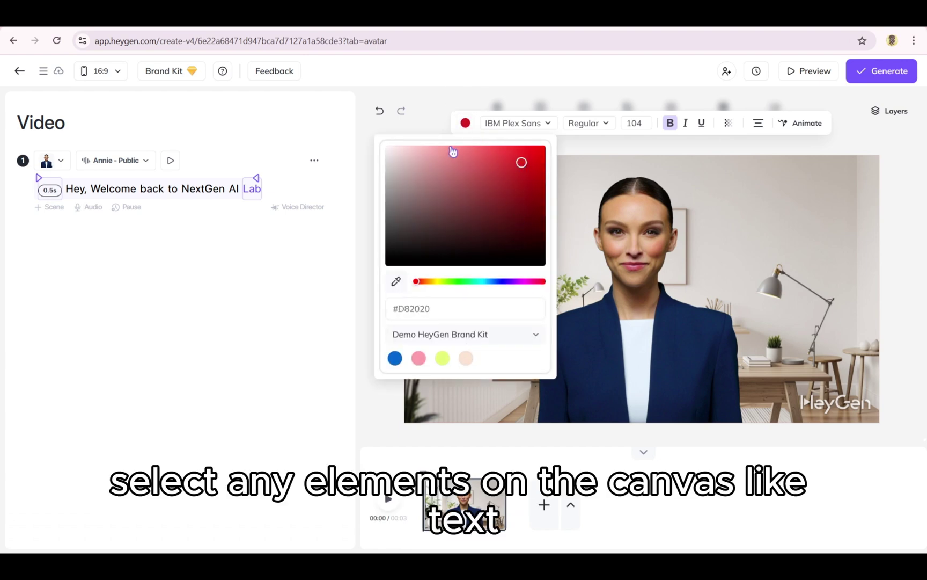
{"action": "left_click", "coordinate": [421, 117]}
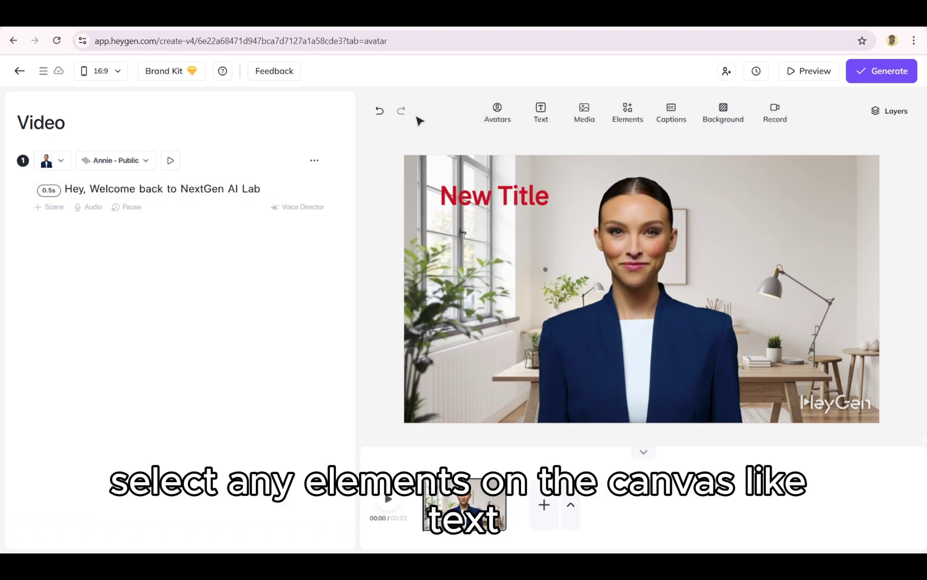
- Set the New Title to appear from 'Welcome' through 'Lab' in the script, then preview its timing
{"action": "left_click", "coordinate": [428, 195]}
{"action": "left_click_drag", "start_coordinate": [39, 177], "coordinate": [94, 178]}
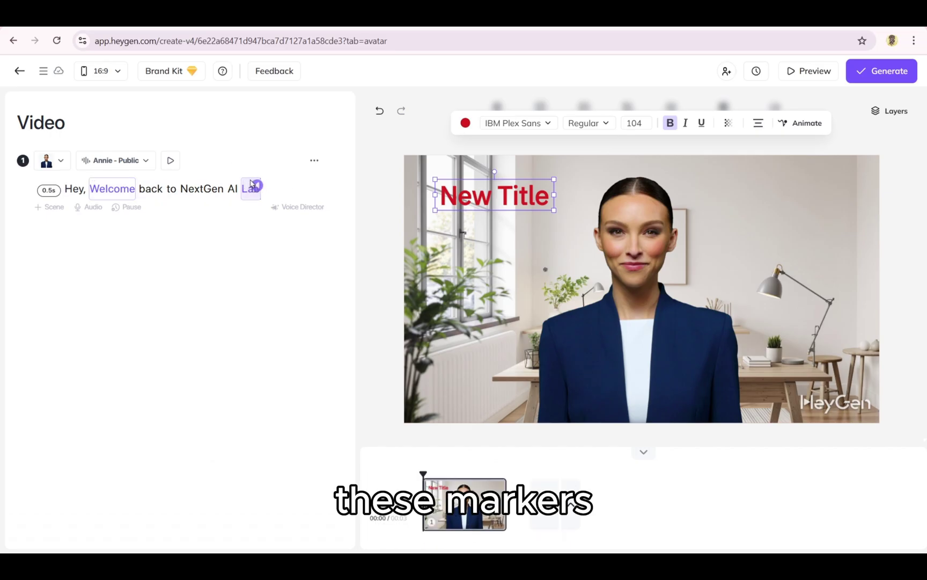
{"action": "left_click", "coordinate": [259, 184]}
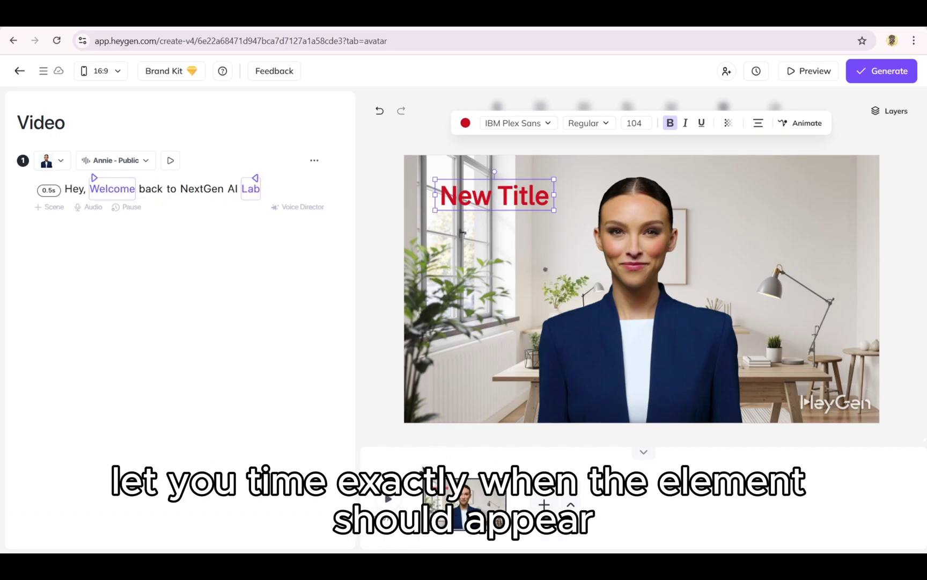
{"action": "left_click", "coordinate": [432, 474]}
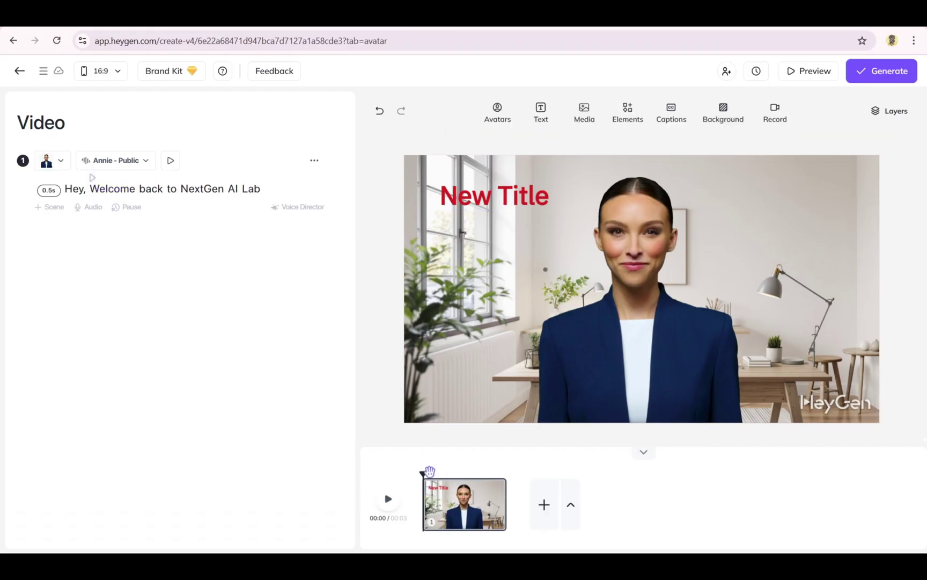
{"action": "left_click_drag", "start_coordinate": [433, 474], "coordinate": [497, 475]}
- Change the New Title's animation to Grow with a 1.2-second duration
{"action": "left_click", "coordinate": [493, 196]}
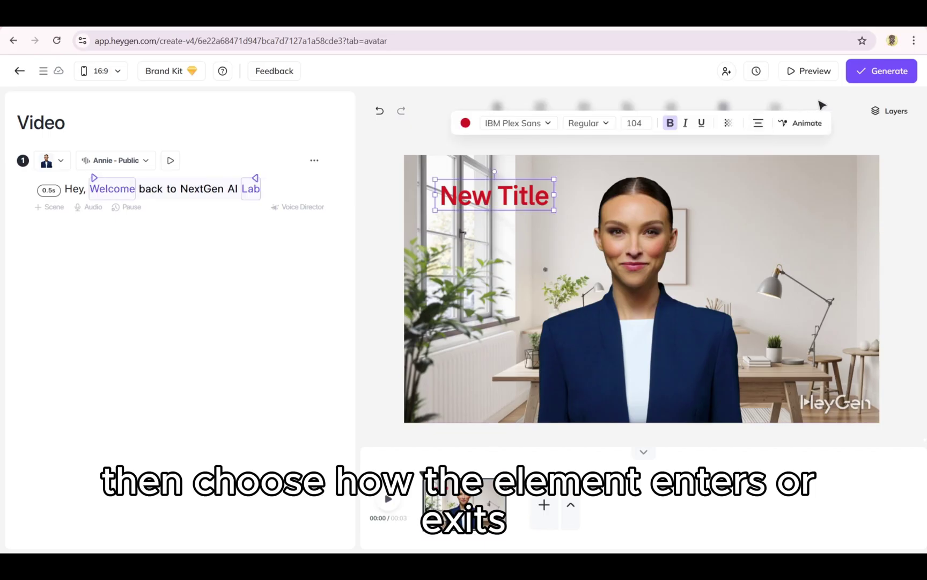
{"action": "left_click", "coordinate": [796, 122]}
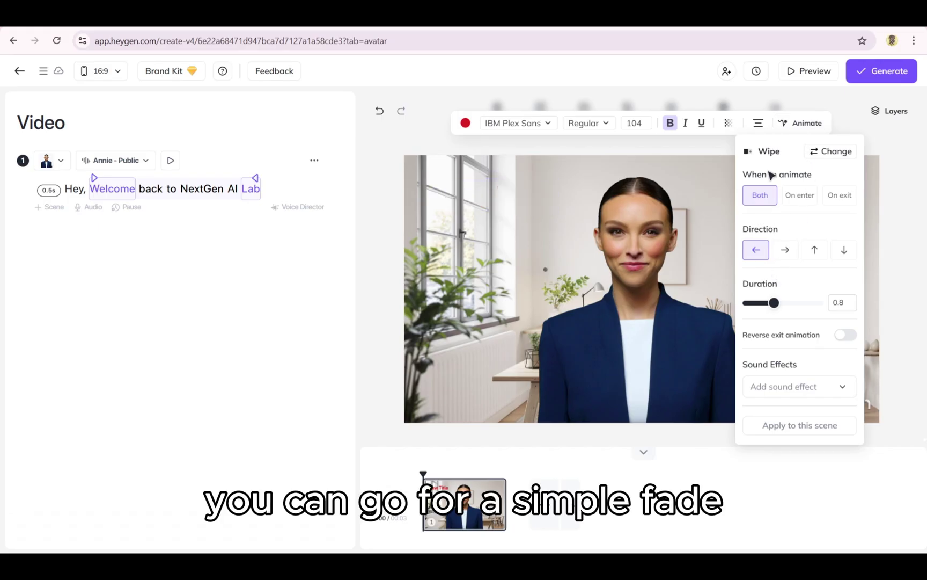
{"action": "left_click", "coordinate": [833, 151]}
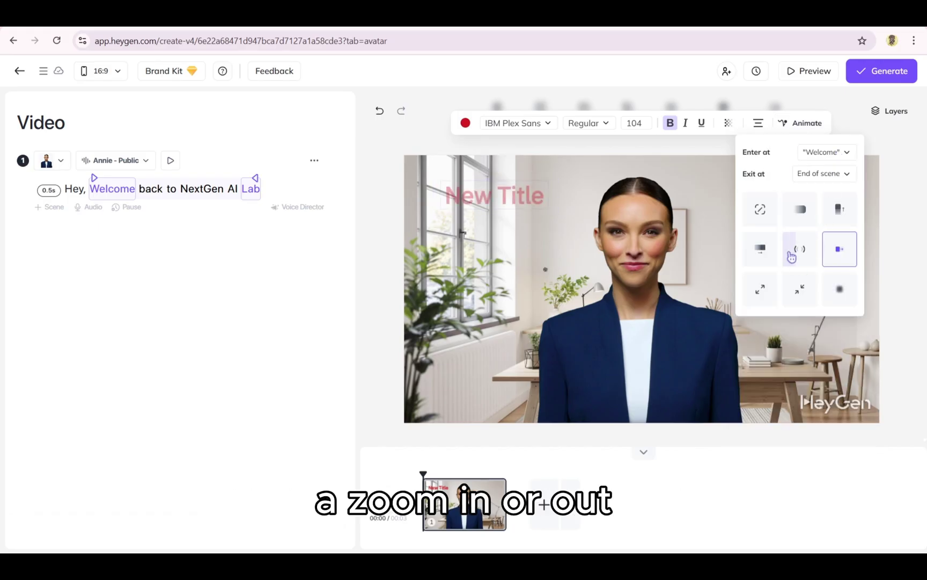
{"action": "left_click", "coordinate": [770, 281]}
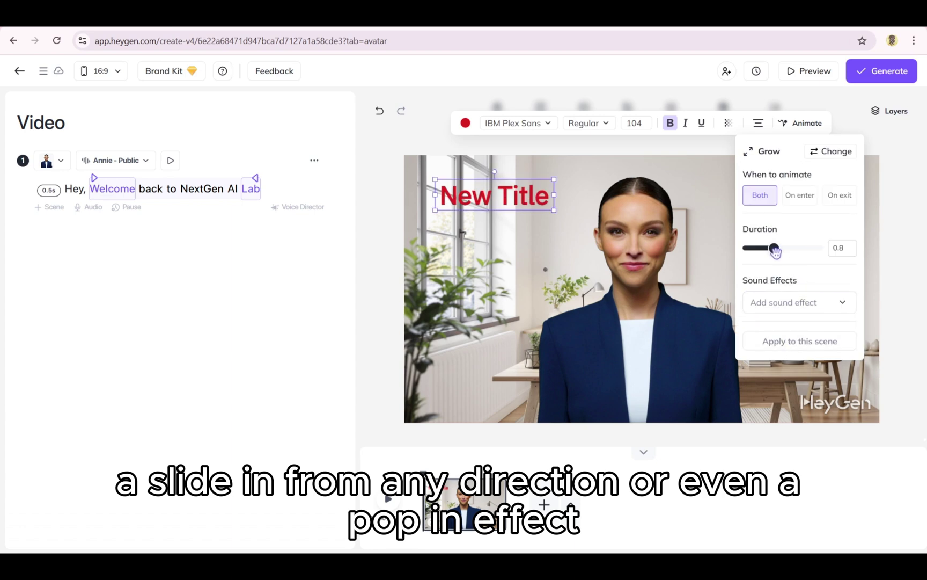
{"action": "mouse_move", "coordinate": [775, 250]}
{"action": "left_mouse_down"}
{"action": "mouse_move", "coordinate": [793, 252]}
{"action": "mouse_move", "coordinate": [774, 254]}
{"action": "left_mouse_up"}
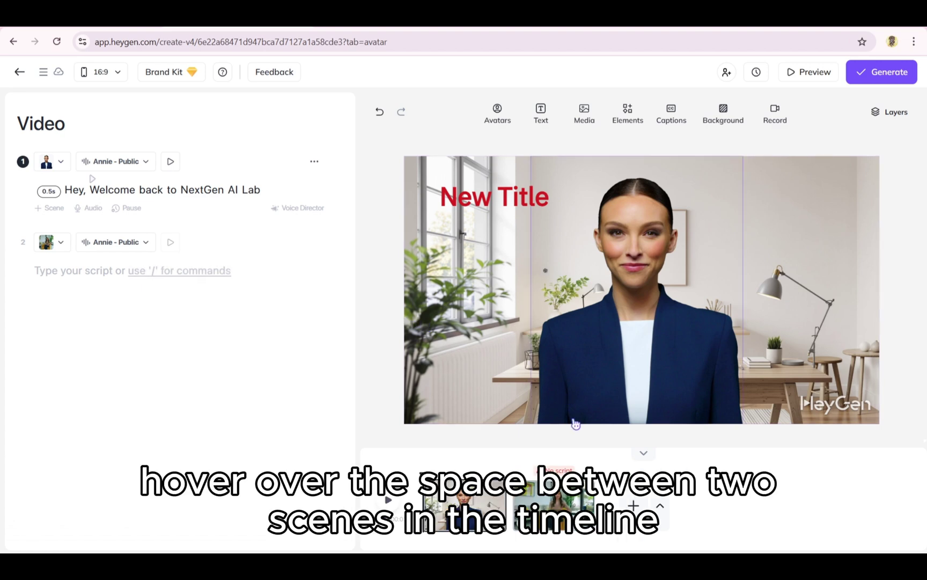
- Apply a 0.6-second Fade transition to all scenes, then scrub playback to scene 2
{"action": "left_click", "coordinate": [510, 505]}
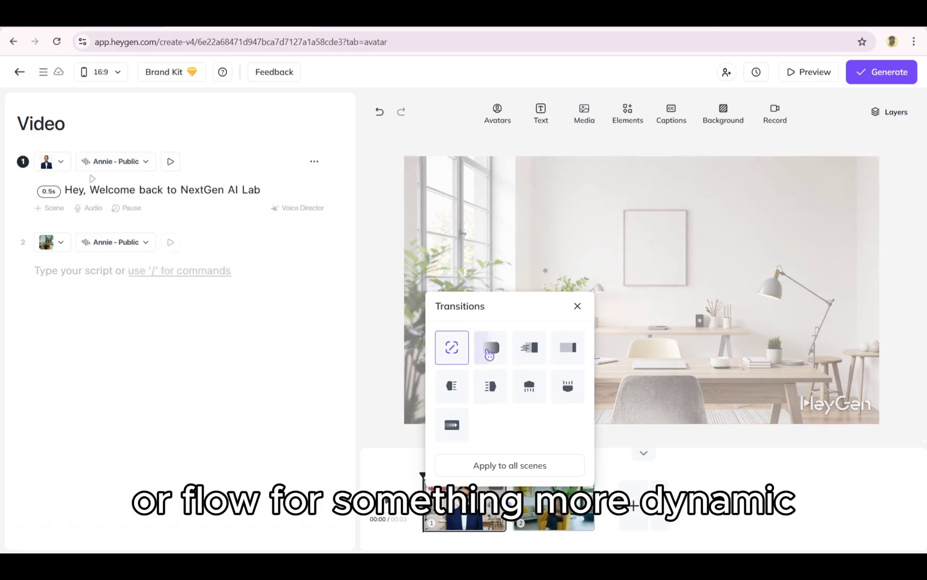
{"action": "left_click", "coordinate": [490, 353]}
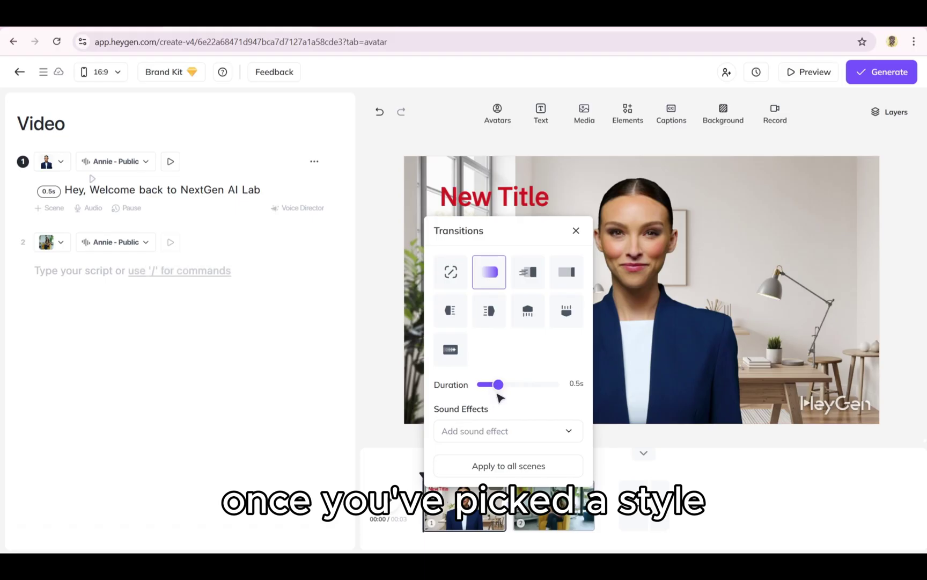
{"action": "left_click_drag", "start_coordinate": [498, 385], "coordinate": [501, 387]}
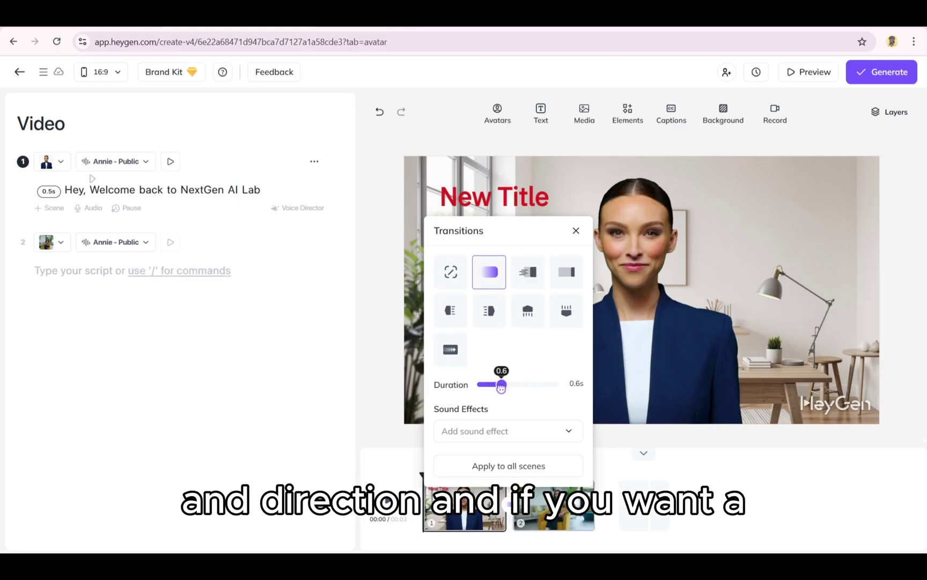
{"action": "left_click", "coordinate": [513, 466]}
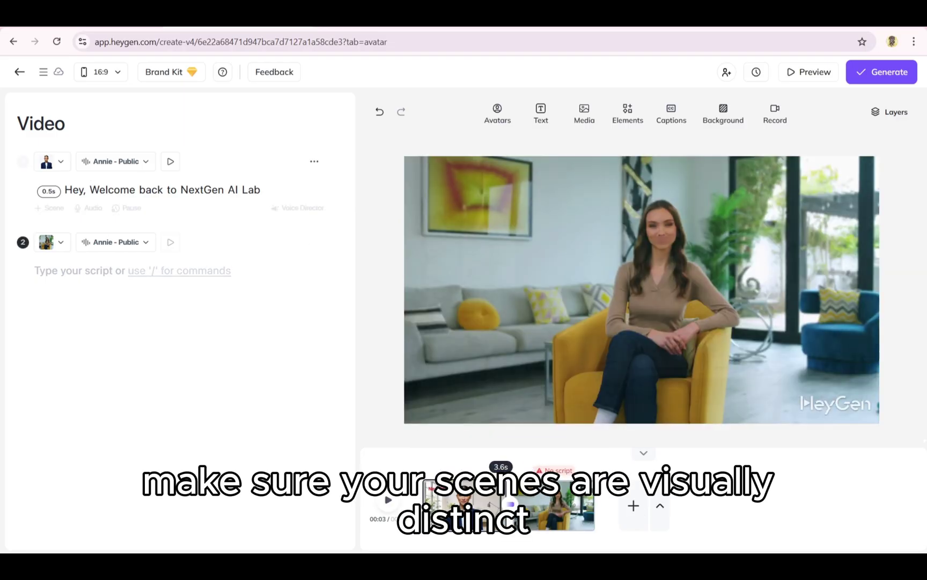
{"action": "left_click_drag", "start_coordinate": [531, 477], "coordinate": [545, 474]}
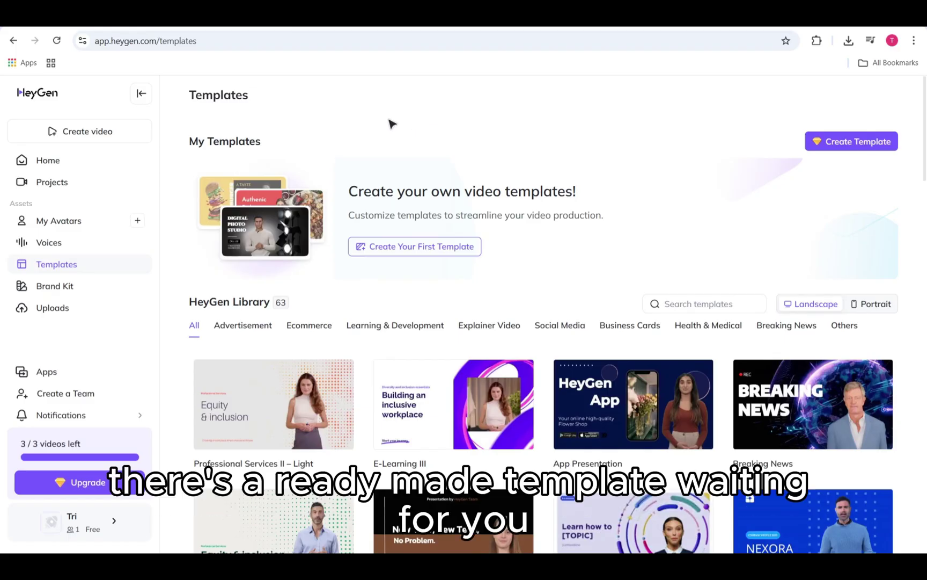
- Create a new video from a template and scroll through the HeyGen Library
{"action": "left_click", "coordinate": [118, 131]}
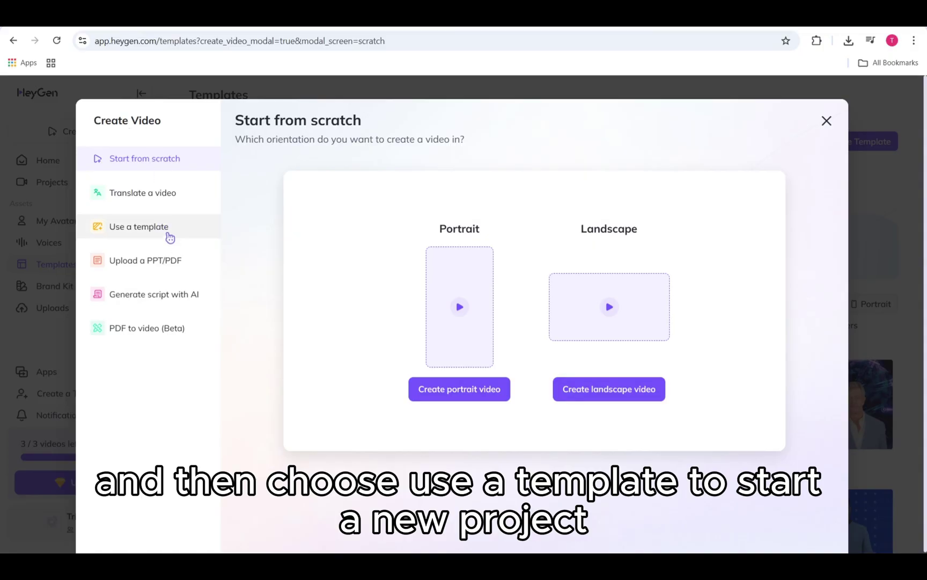
{"action": "double_click", "coordinate": [170, 235]}
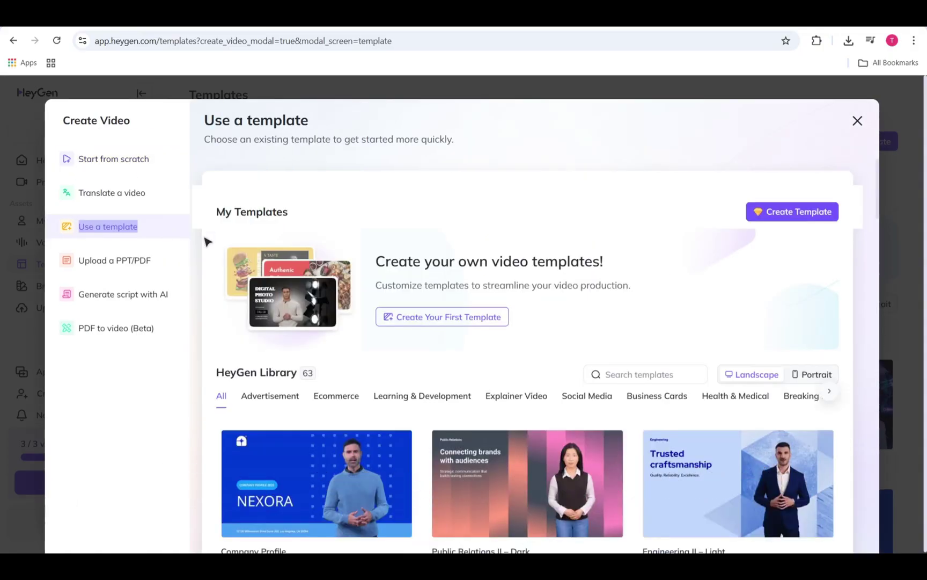
{"action": "scroll", "coordinate": [386, 294], "scroll_direction": "down", "scroll_amount": 4}
{"action": "scroll", "coordinate": [406, 295], "scroll_direction": "down", "scroll_amount": 8}
{"action": "scroll", "coordinate": [406, 295], "scroll_direction": "down", "scroll_amount": 3}
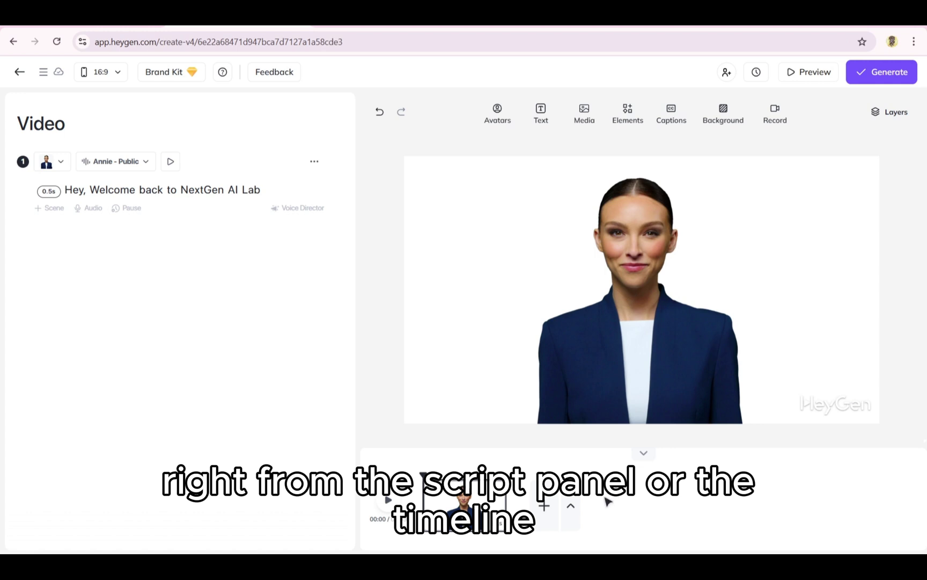
- Add a new scene from a template and scroll through the template list
{"action": "left_click", "coordinate": [544, 505]}
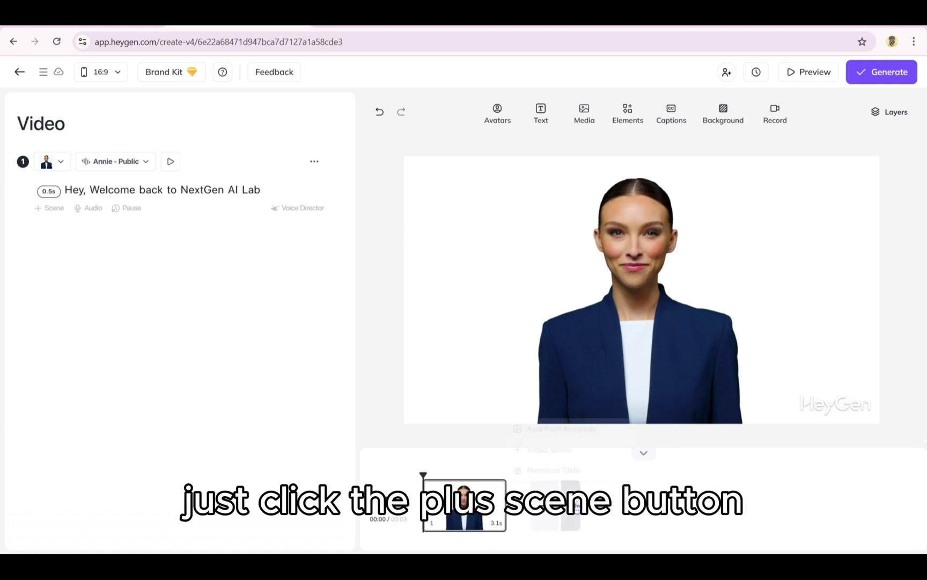
{"action": "left_click", "coordinate": [562, 426]}
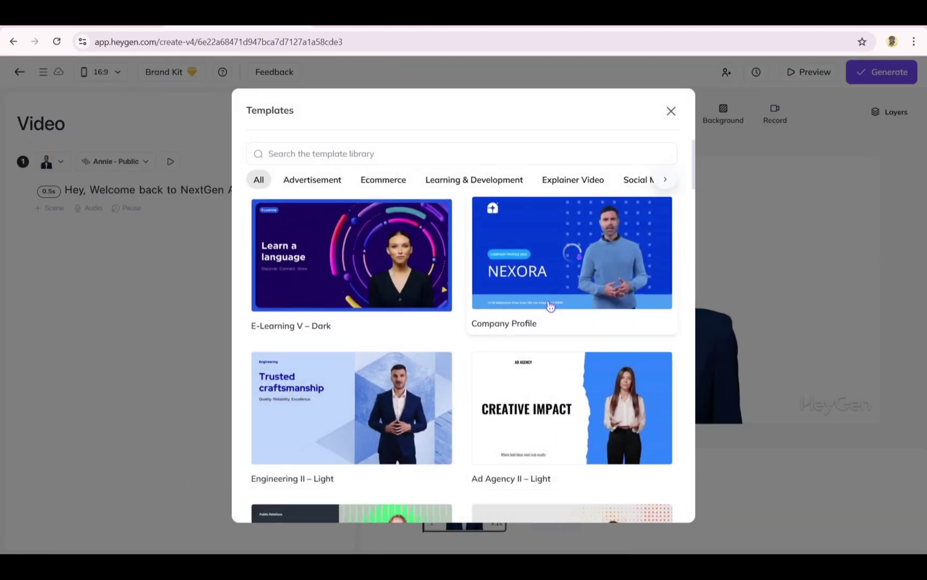
{"action": "scroll", "coordinate": [549, 306], "scroll_direction": "down", "scroll_amount": 1}
{"action": "scroll", "coordinate": [424, 316], "scroll_direction": "down", "scroll_amount": 2}
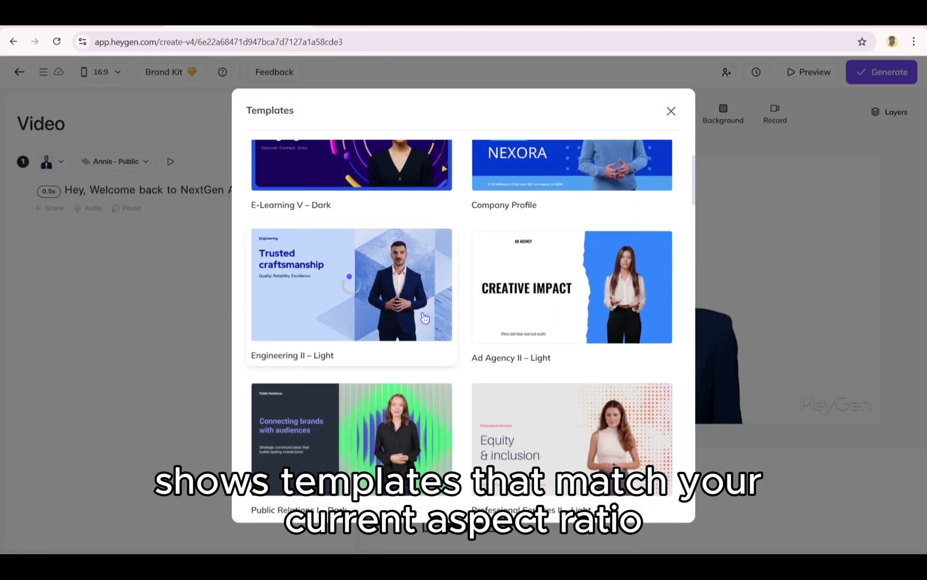
{"action": "scroll", "coordinate": [425, 317], "scroll_direction": "down", "scroll_amount": 4}
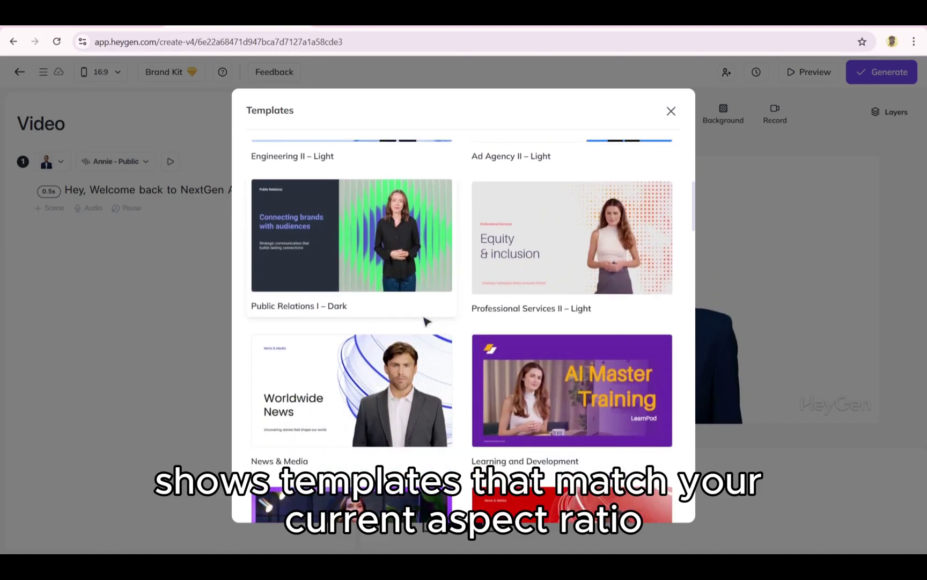
{"action": "scroll", "coordinate": [460, 180], "scroll_direction": "up", "scroll_amount": 6}
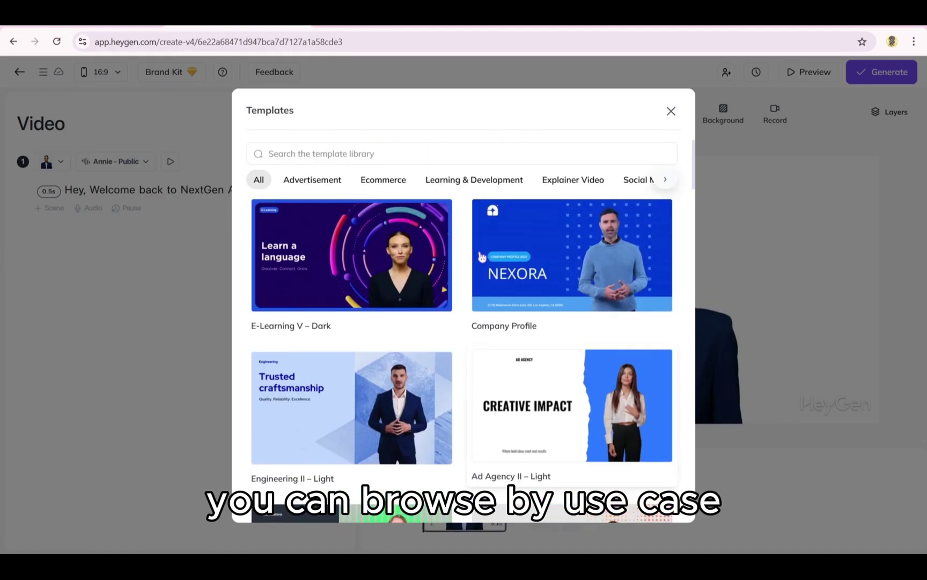
- Filter by Ecommerce, Learning & Development and Explainer Video, return to All, and open Ad Agency II – Light
{"action": "left_click", "coordinate": [375, 182]}
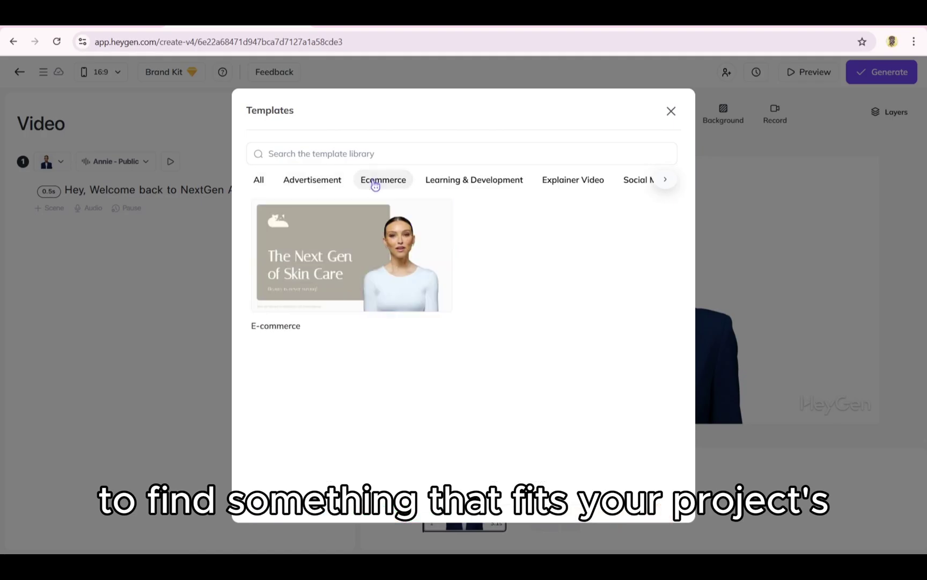
{"action": "left_click", "coordinate": [427, 182]}
{"action": "left_click", "coordinate": [548, 180]}
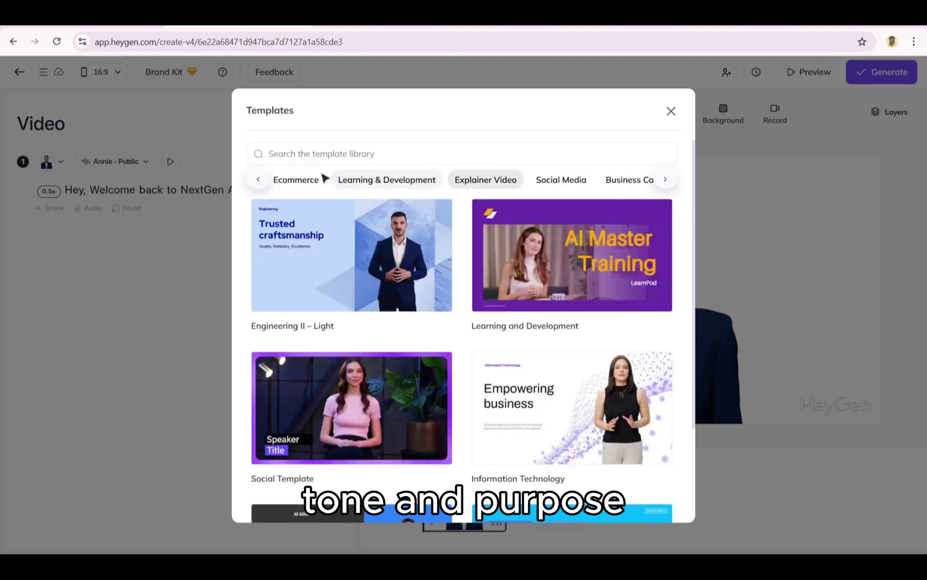
{"action": "left_click", "coordinate": [270, 180]}
{"action": "left_click", "coordinate": [260, 181]}
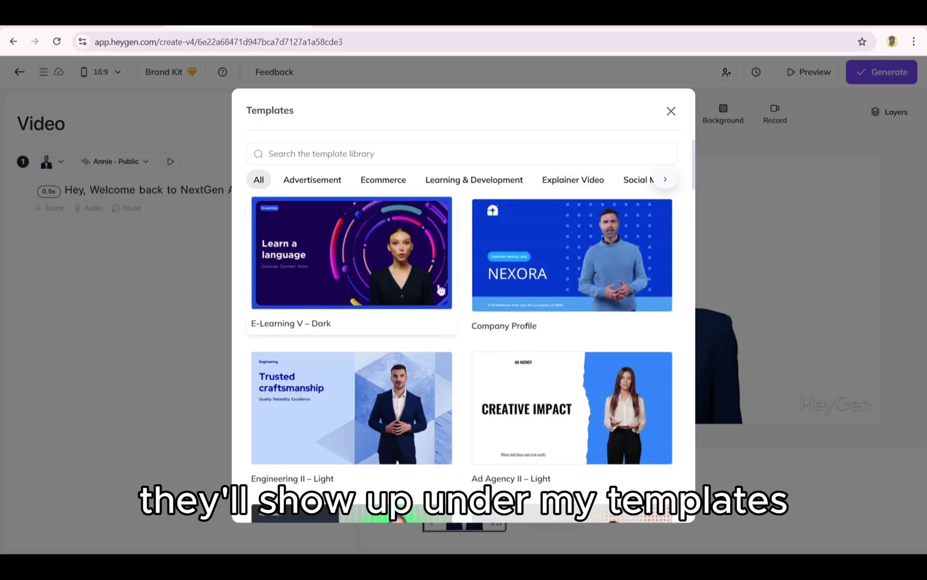
{"action": "scroll", "coordinate": [440, 290], "scroll_direction": "down", "scroll_amount": 4}
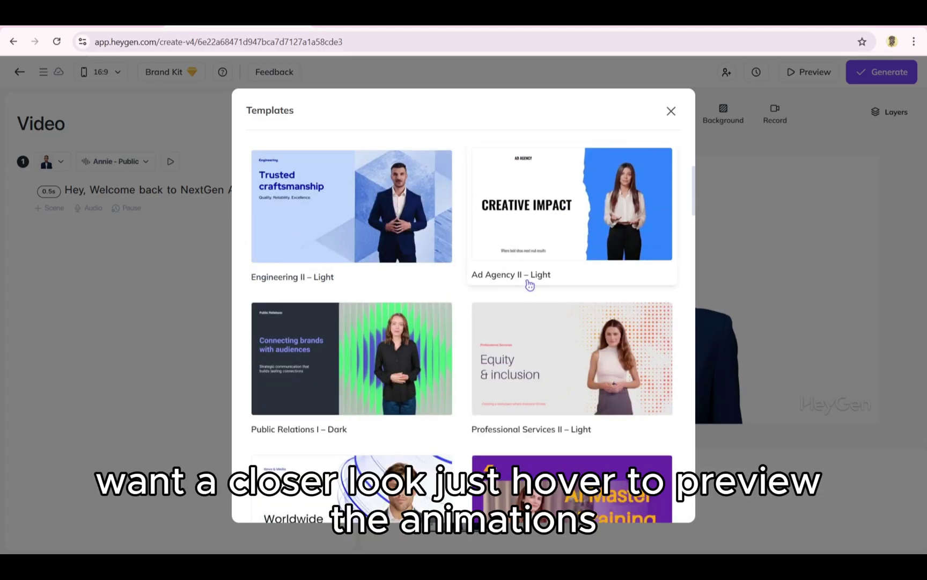
{"action": "left_click", "coordinate": [529, 252]}
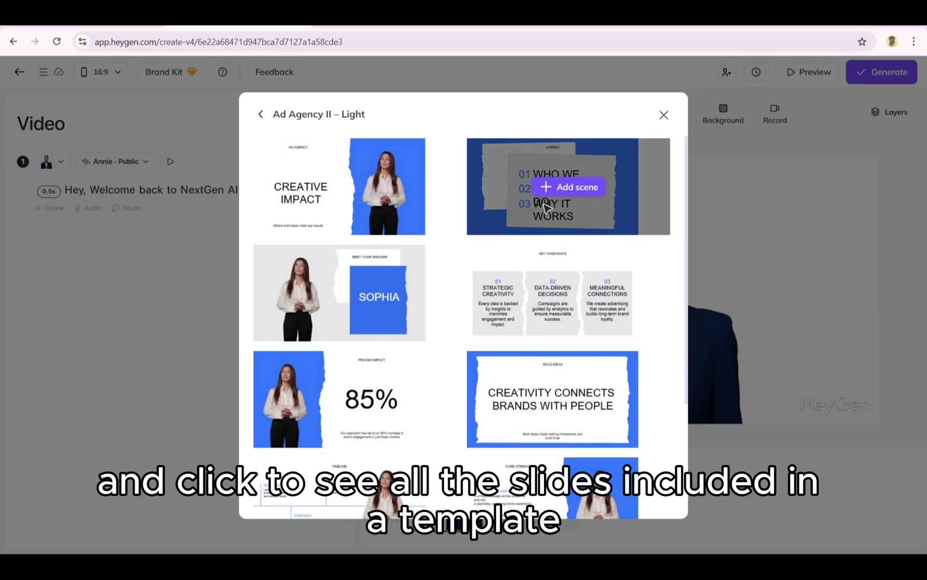
- Add the Key Takeaways slide as scene 2
{"action": "left_click", "coordinate": [543, 294]}
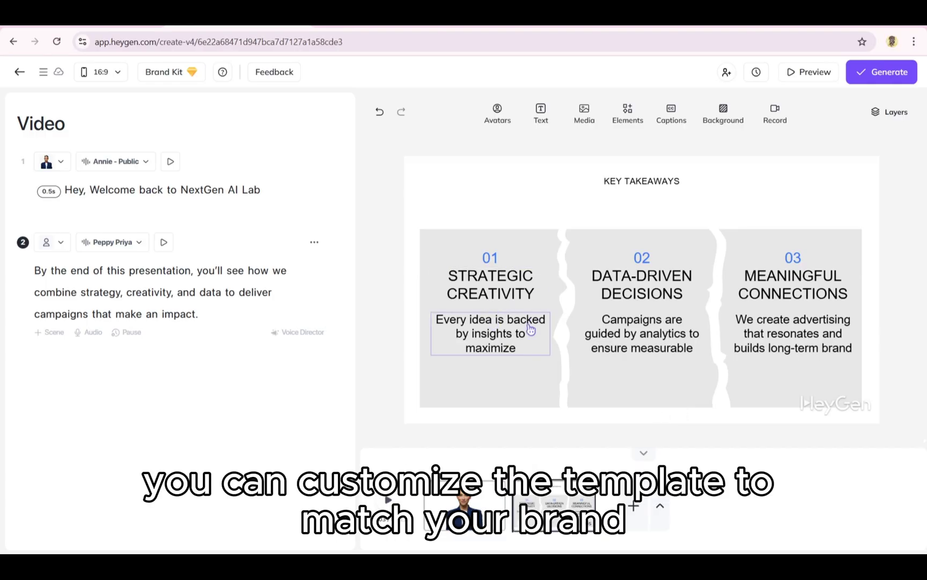
{"action": "left_click", "coordinate": [552, 261]}
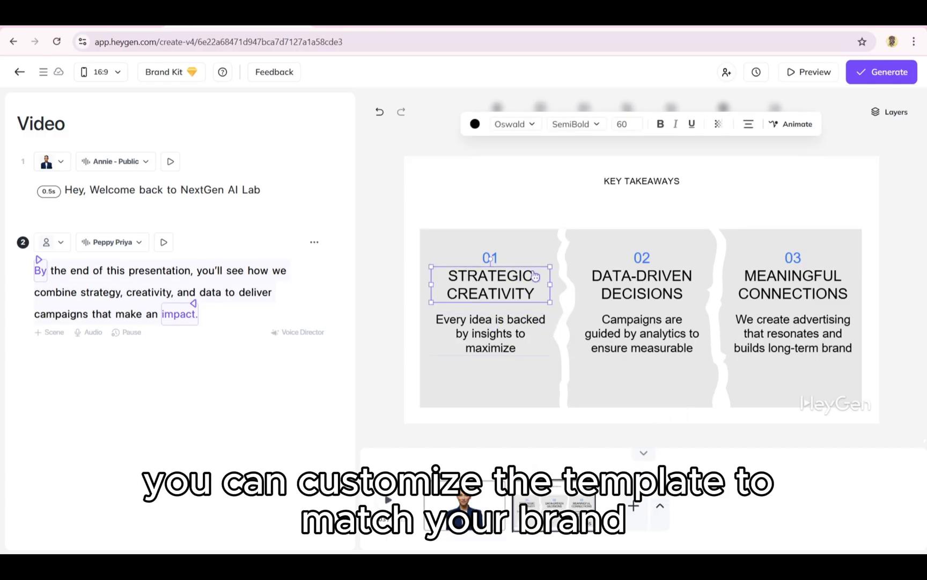
{"action": "left_click", "coordinate": [642, 260]}
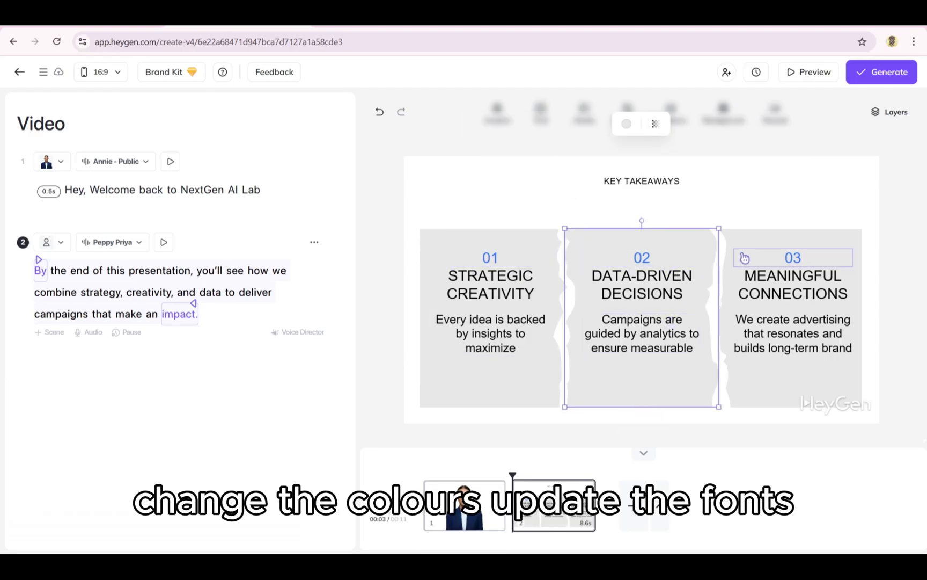
- Fill the 03 panel dusty rose, the 02 panel dark burgundy and the 01 panel dark red
{"action": "left_click", "coordinate": [777, 238]}
{"action": "left_click", "coordinate": [626, 124]}
{"action": "left_click", "coordinate": [596, 178]}
{"action": "left_click", "coordinate": [642, 251]}
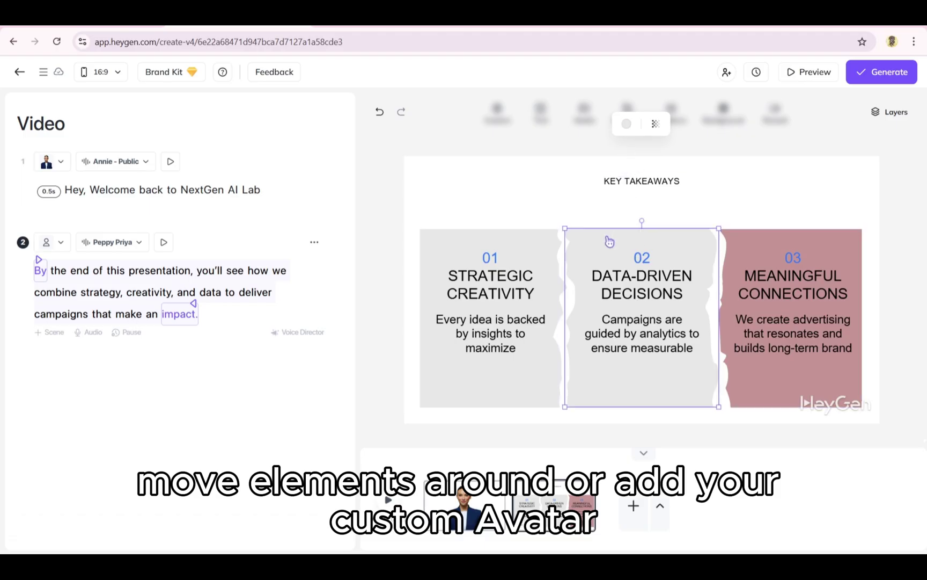
{"action": "left_click", "coordinate": [626, 124]}
{"action": "left_click", "coordinate": [596, 177]}
{"action": "left_click", "coordinate": [537, 248]}
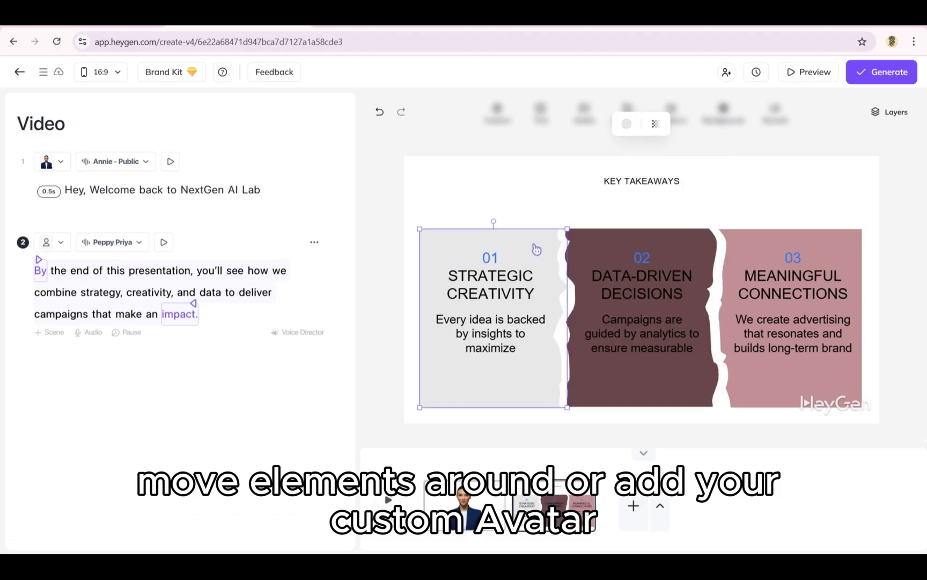
{"action": "left_click", "coordinate": [626, 124]}
{"action": "left_click", "coordinate": [647, 200]}
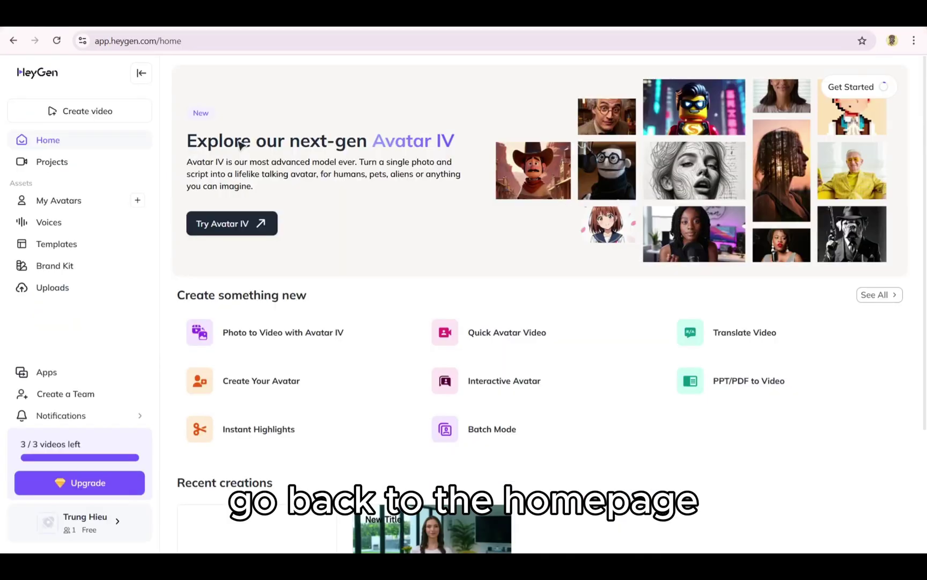
- Go to the Templates page from the left sidebar
{"action": "left_click", "coordinate": [103, 251]}
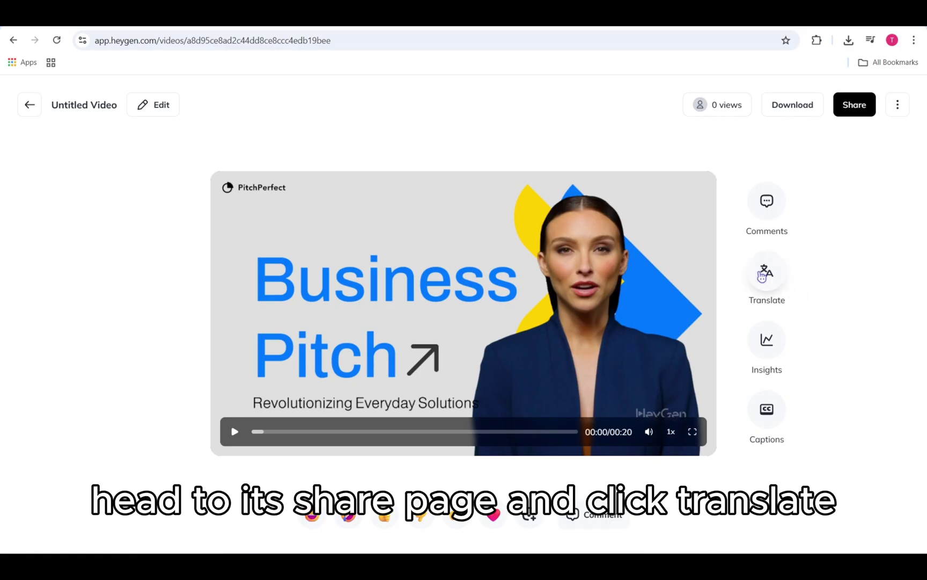
- Open the video's translation options and add Spanish (Spain) as a target language
{"action": "left_click", "coordinate": [764, 271]}
{"action": "left_click", "coordinate": [810, 263]}
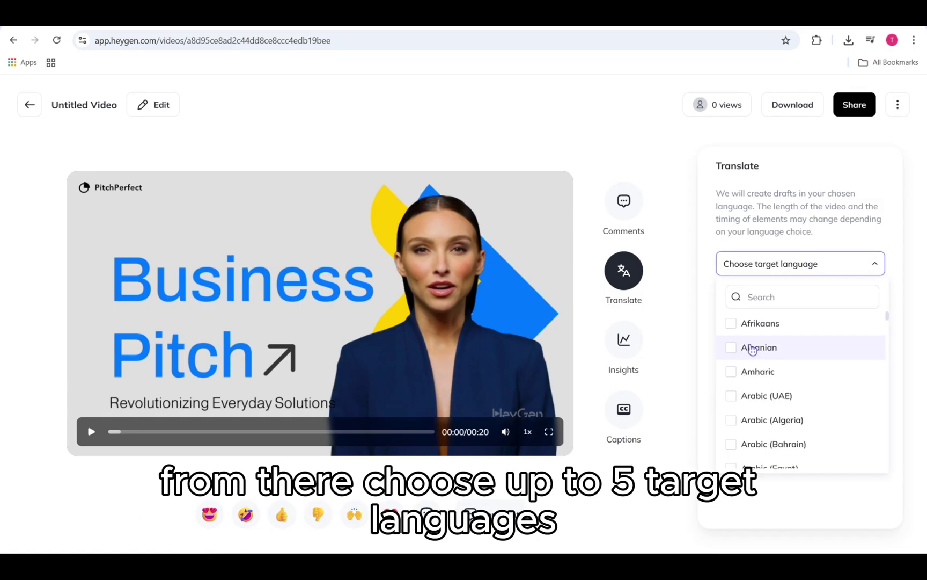
{"action": "left_click", "coordinate": [762, 300]}
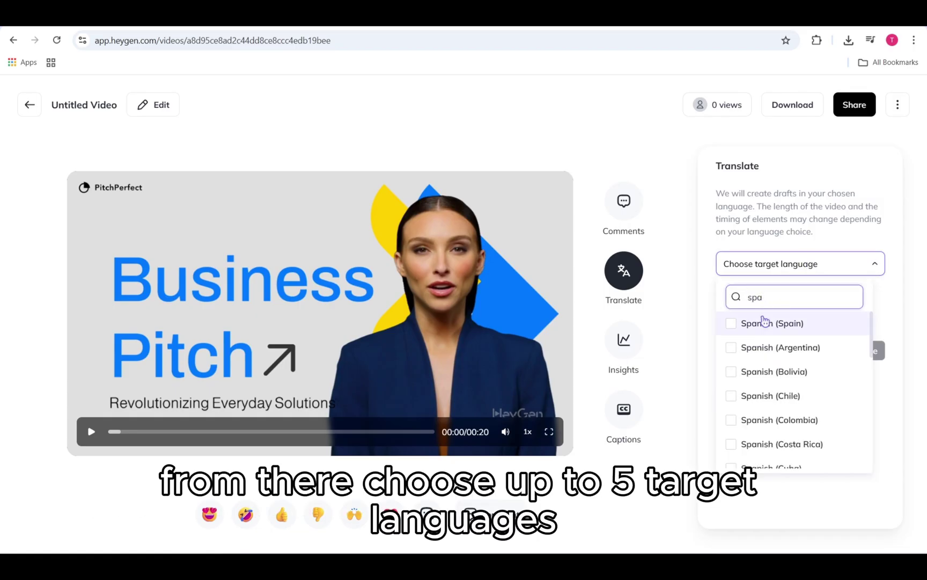
{"action": "left_click", "coordinate": [762, 324]}
{"action": "left_click", "coordinate": [810, 271]}
- Add Japanese (Japan) and enable both Translate script and Translate text on the canvas
{"action": "left_click", "coordinate": [820, 263]}
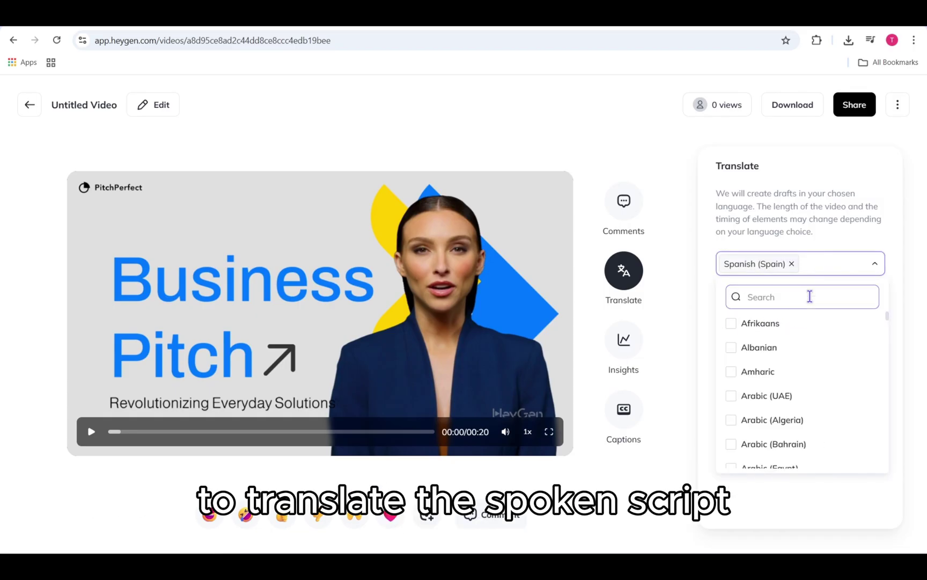
{"action": "scroll", "coordinate": [801, 384], "scroll_direction": "down", "scroll_amount": 4}
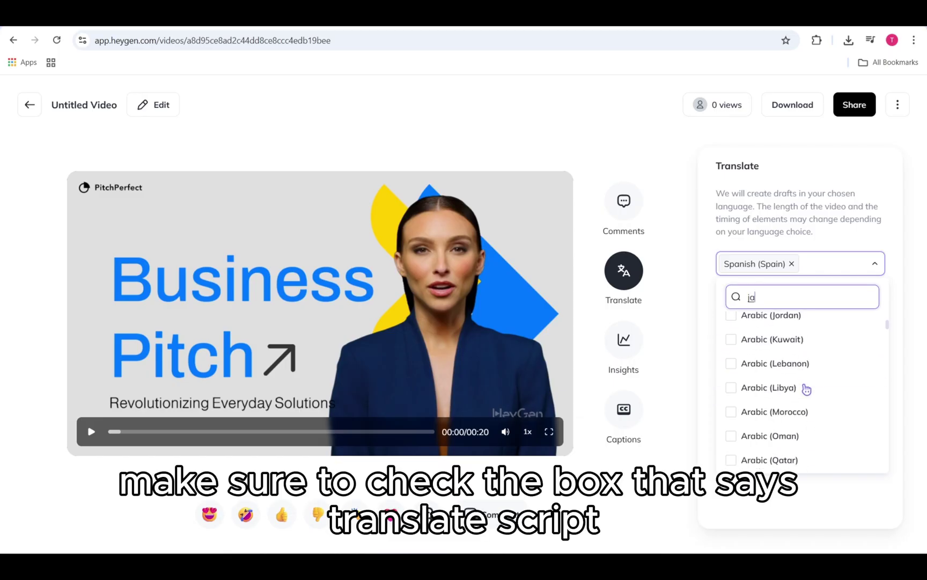
{"action": "scroll", "coordinate": [801, 374], "scroll_direction": "up", "scroll_amount": 3}
{"action": "left_click", "coordinate": [801, 373]}
{"action": "left_click", "coordinate": [854, 263]}
{"action": "left_click", "coordinate": [757, 304]}
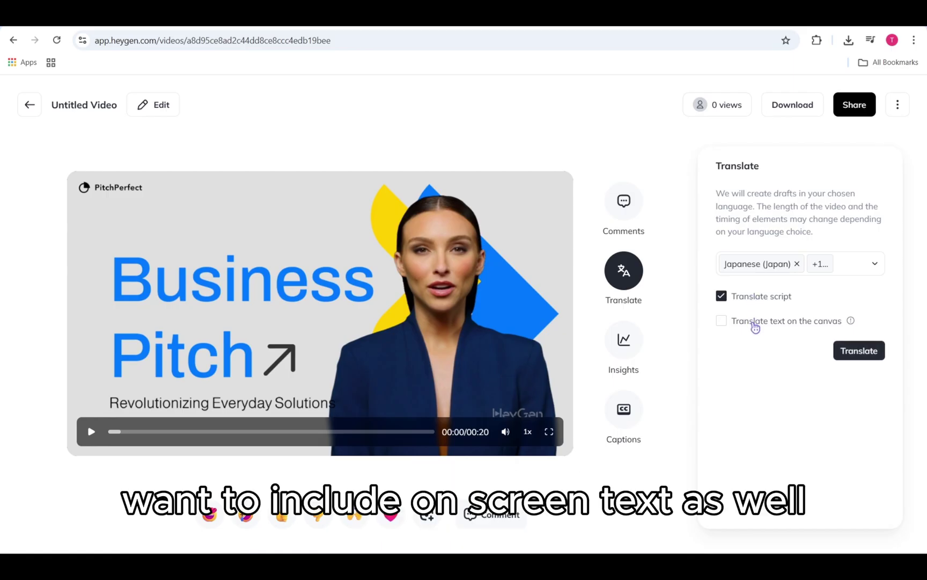
{"action": "left_click", "coordinate": [755, 325]}
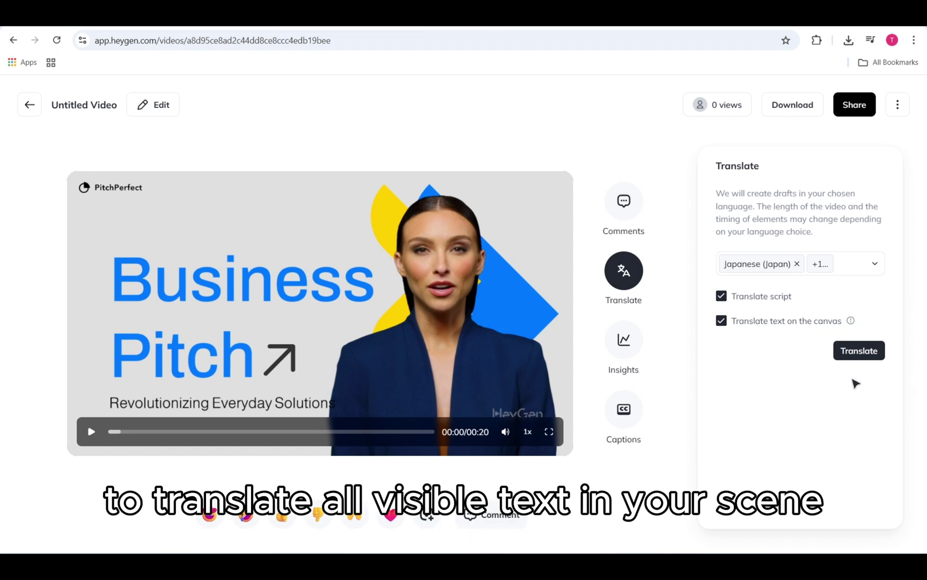
- Start translating the video into the selected languages
{"action": "left_click", "coordinate": [874, 358]}
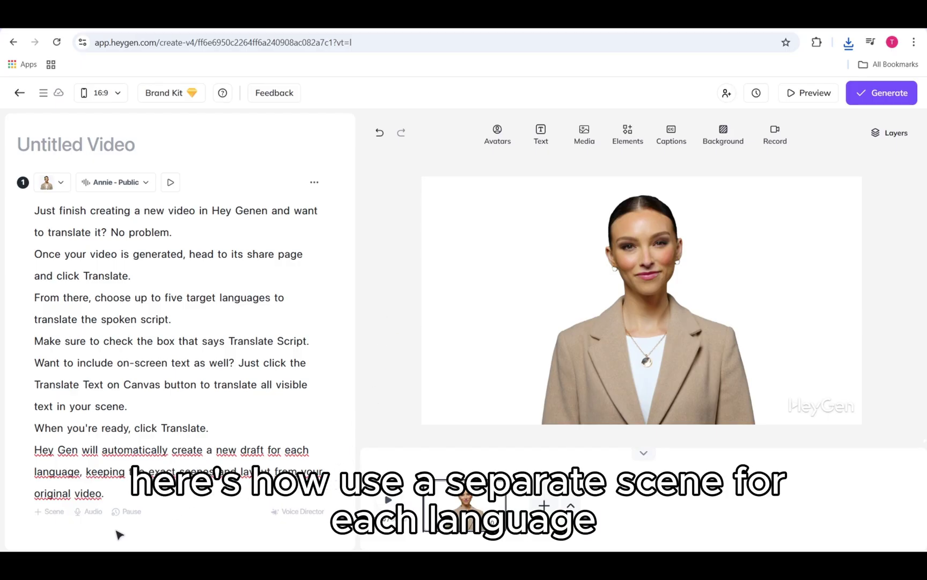
- Add a second scene and paste a copy of scene 1's script into it
{"action": "left_click", "coordinate": [45, 513]}
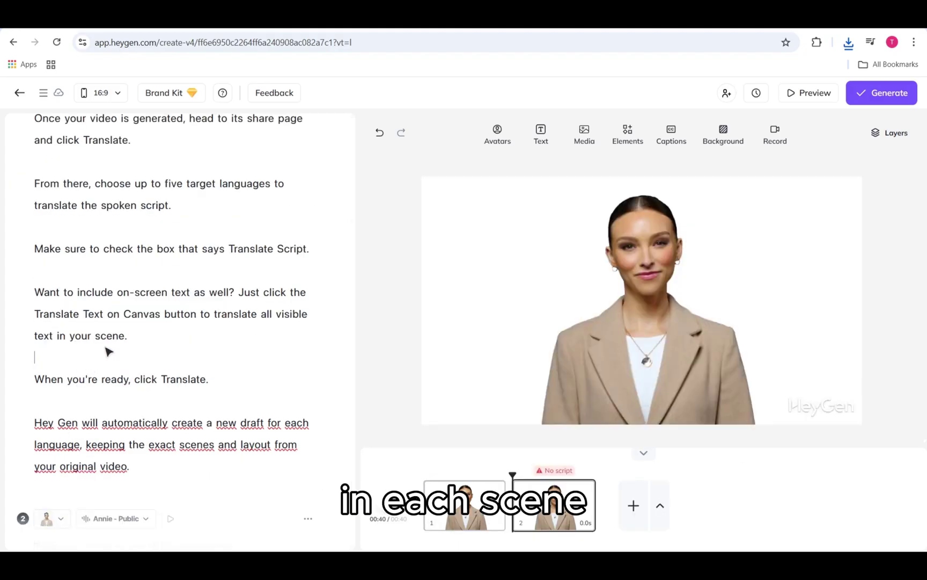
{"action": "key", "text": "ctrl+a"}
{"action": "scroll", "coordinate": [106, 352], "scroll_direction": "down", "scroll_amount": 1}
{"action": "left_click", "coordinate": [118, 490]}
{"action": "key", "text": "ctrl+v"}
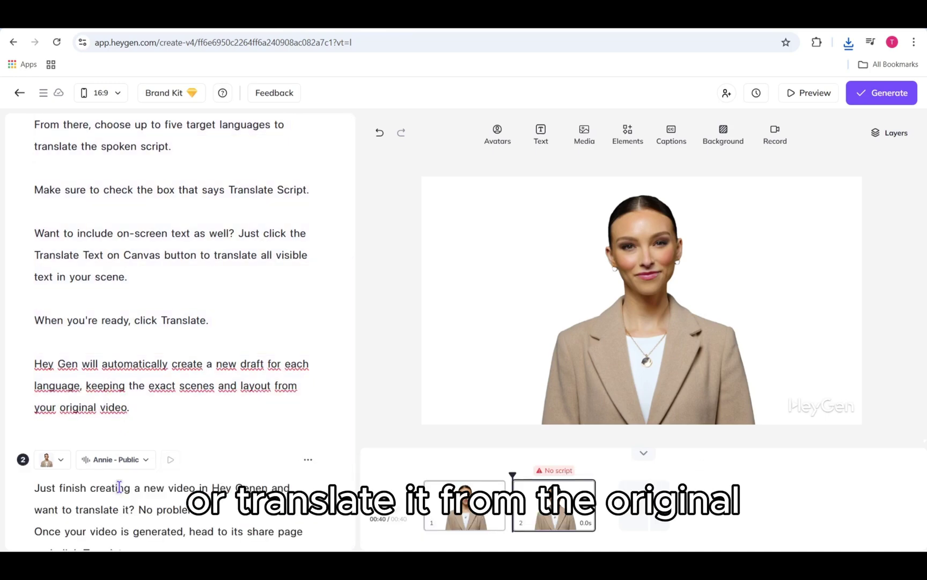
{"action": "scroll", "coordinate": [232, 437], "scroll_direction": "down", "scroll_amount": 3}
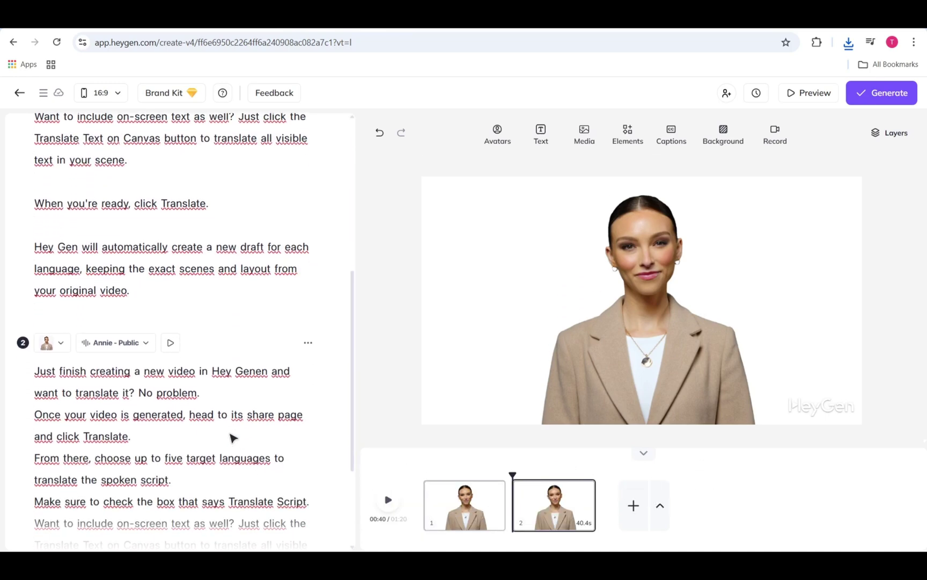
{"action": "scroll", "coordinate": [232, 437], "scroll_direction": "down", "scroll_amount": 1}
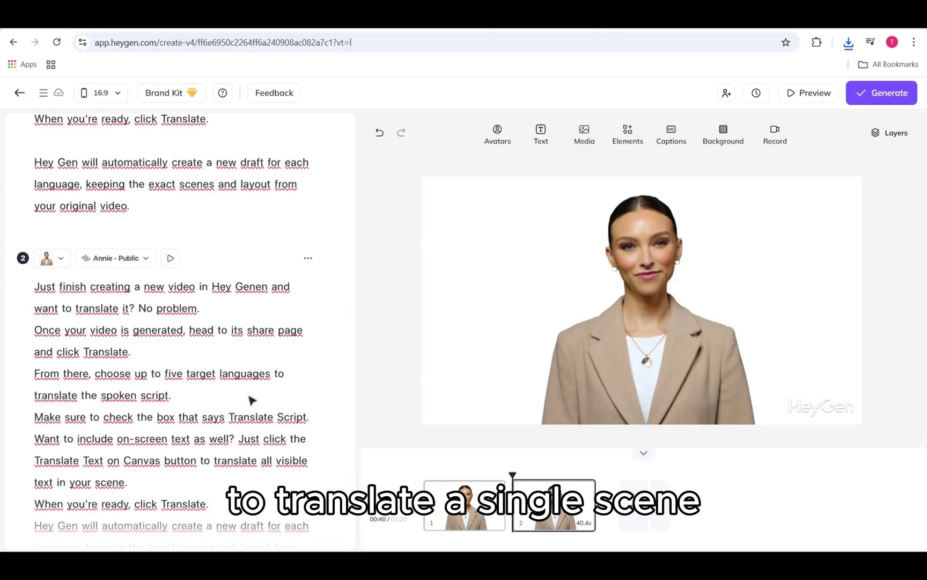
- Translate scene 2's script into Spanish and apply the translation
{"action": "left_click", "coordinate": [308, 258]}
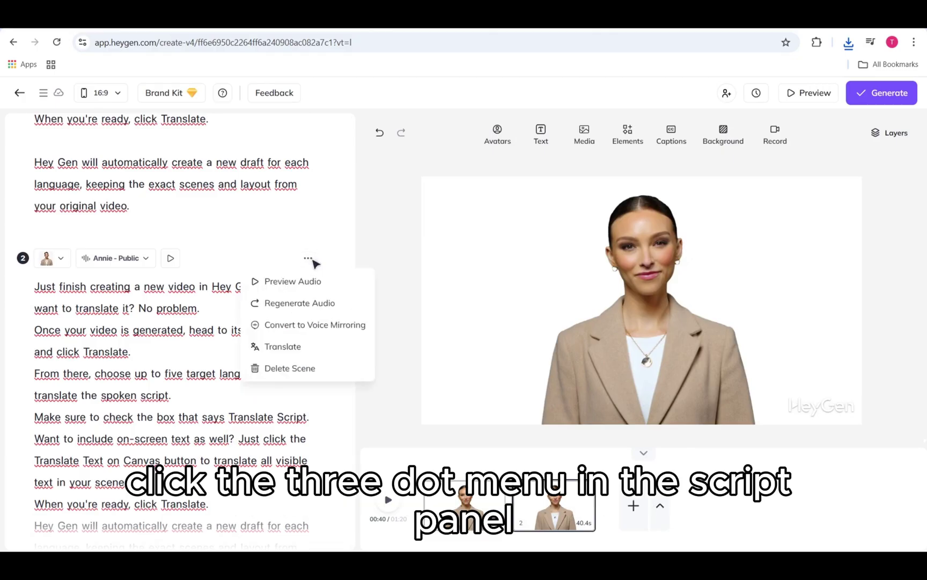
{"action": "left_click", "coordinate": [304, 345]}
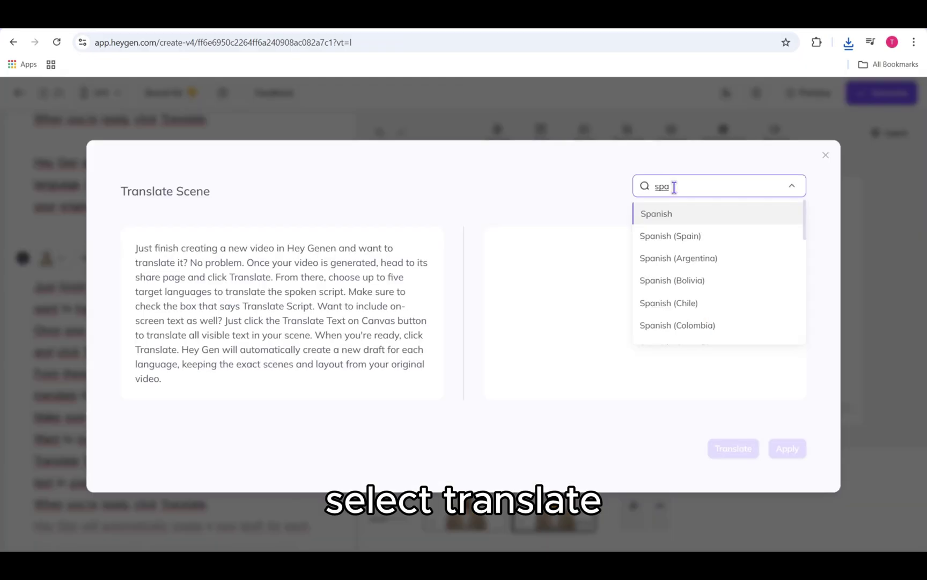
{"action": "left_click", "coordinate": [677, 219]}
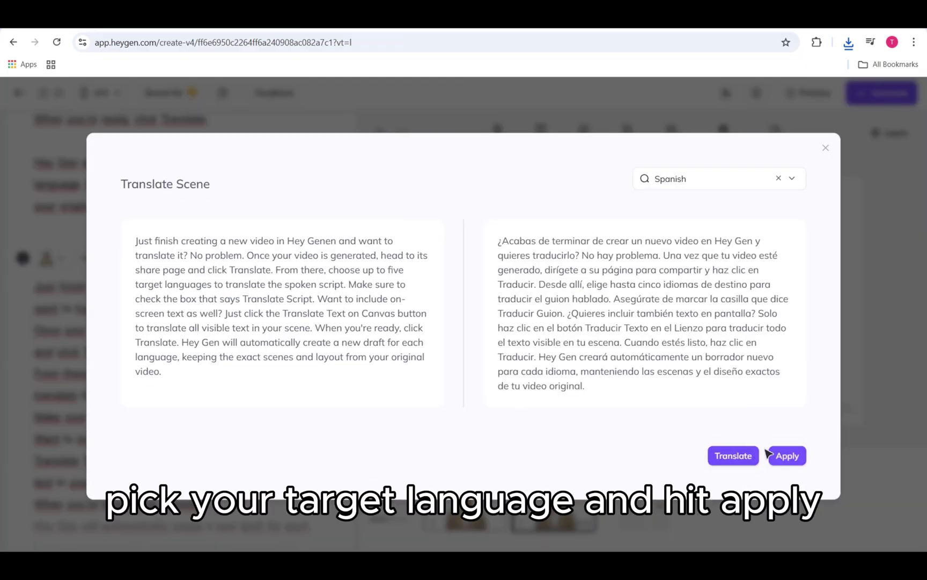
{"action": "left_click", "coordinate": [785, 449]}
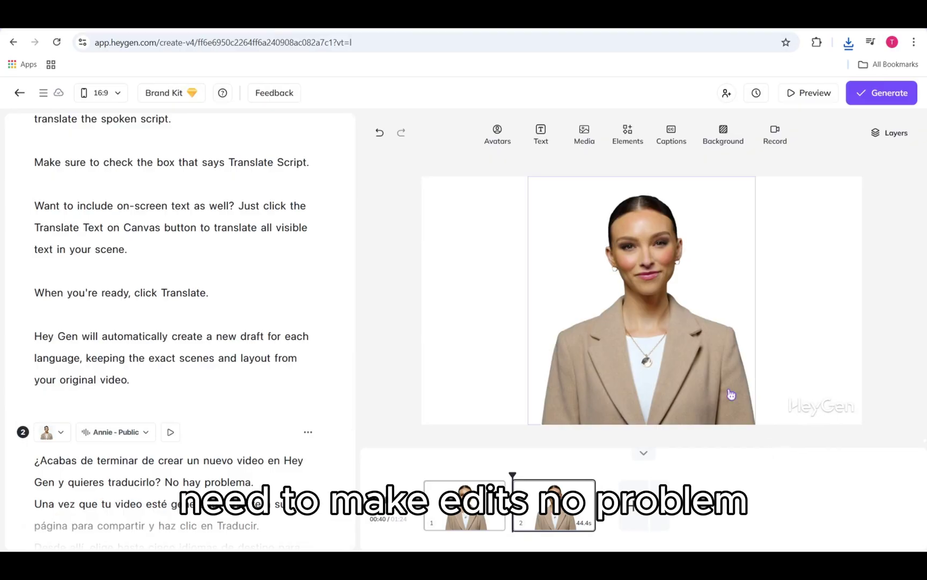
{"action": "scroll", "coordinate": [193, 372], "scroll_direction": "down", "scroll_amount": 5}
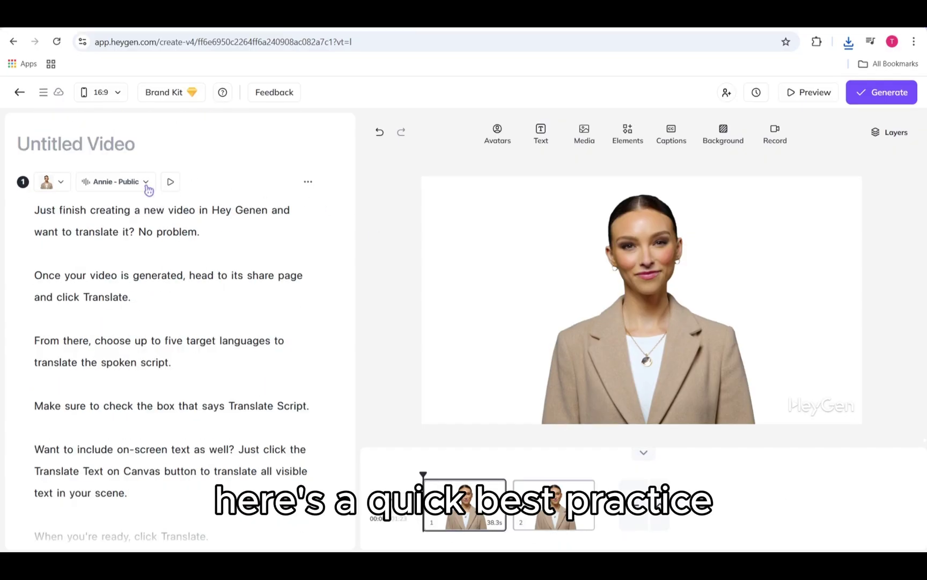
- Change scene 1's voice accent to English (US)
{"action": "left_click", "coordinate": [144, 185]}
{"action": "left_click", "coordinate": [138, 321]}
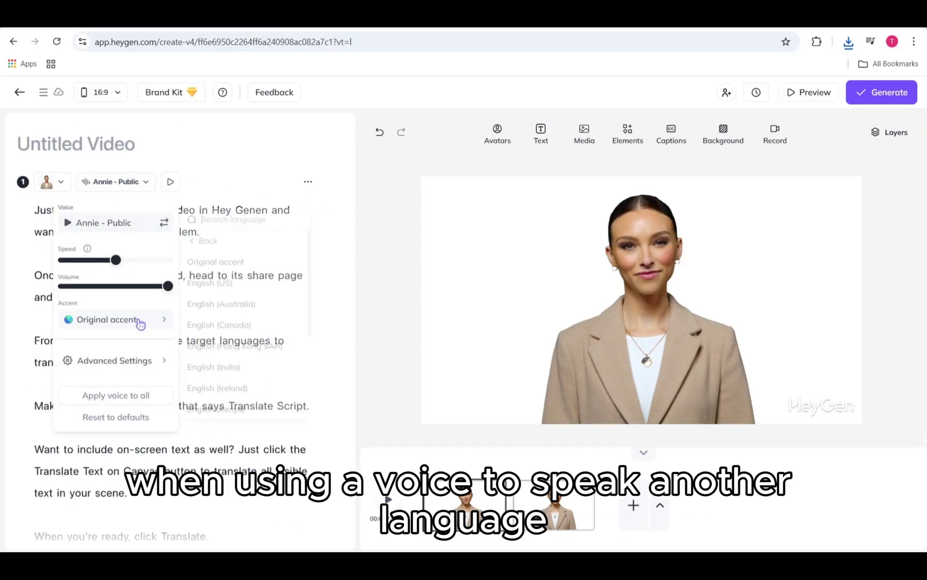
{"action": "scroll", "coordinate": [231, 306], "scroll_direction": "down", "scroll_amount": 3}
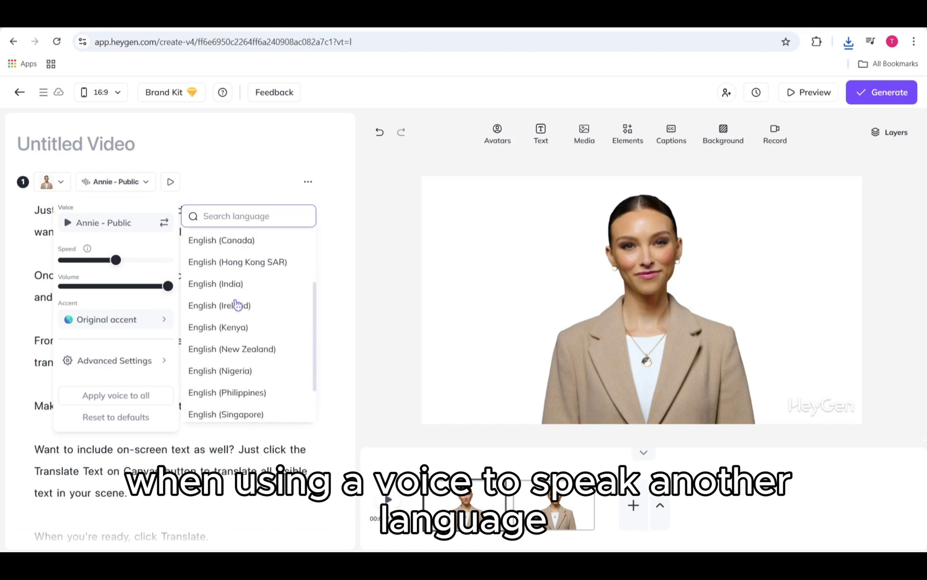
{"action": "scroll", "coordinate": [239, 303], "scroll_direction": "up", "scroll_amount": 3}
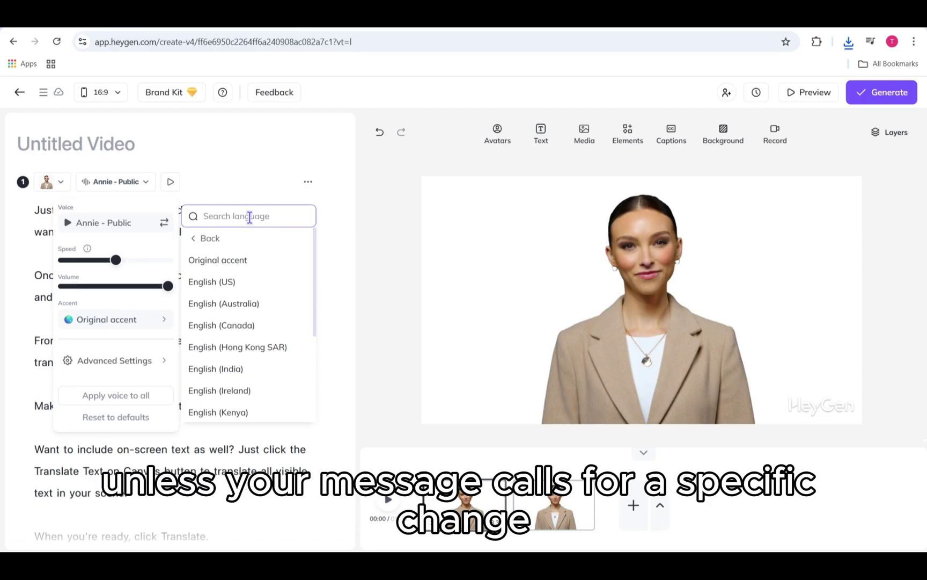
{"action": "left_click", "coordinate": [248, 285]}
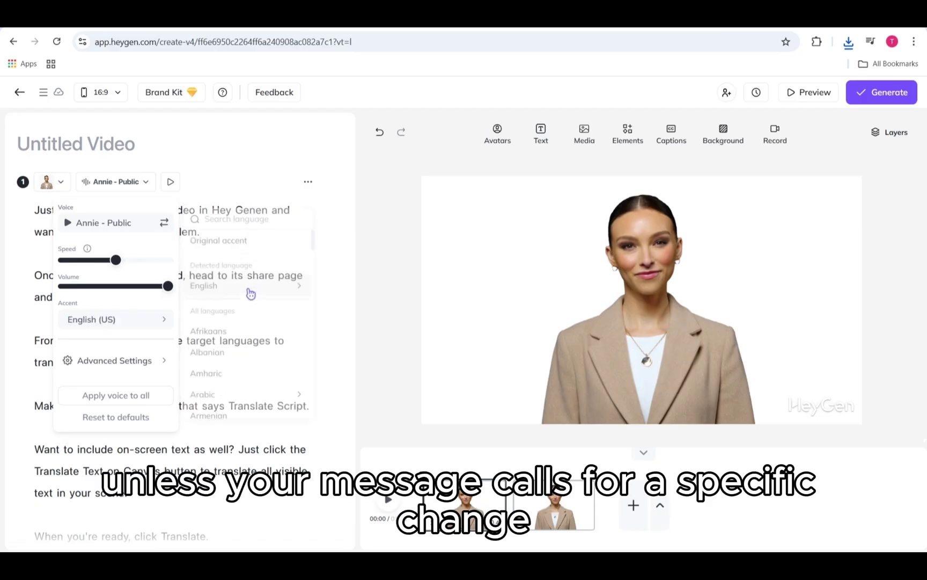
- Switch scene 1's voice back to its original accent
{"action": "left_click", "coordinate": [168, 321]}
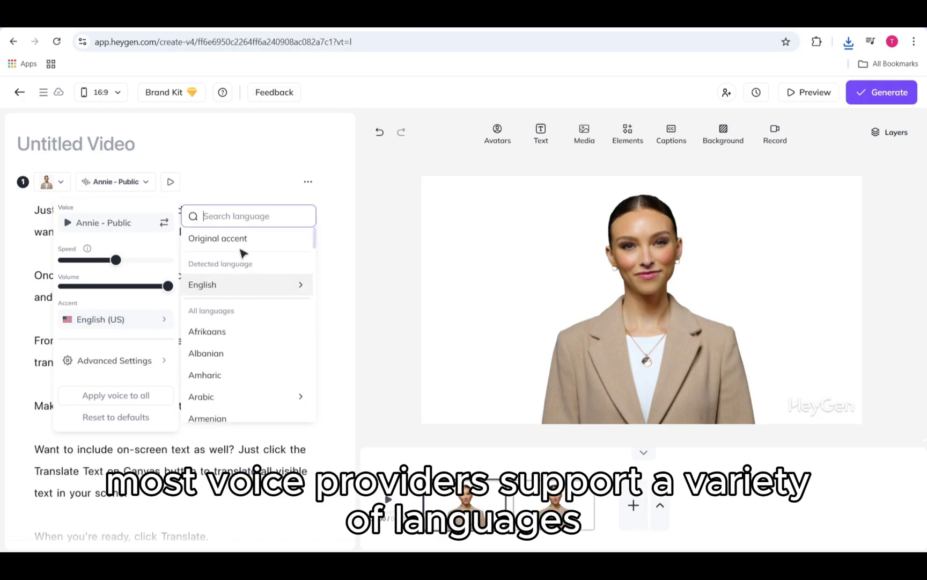
{"action": "scroll", "coordinate": [243, 332], "scroll_direction": "down", "scroll_amount": 4}
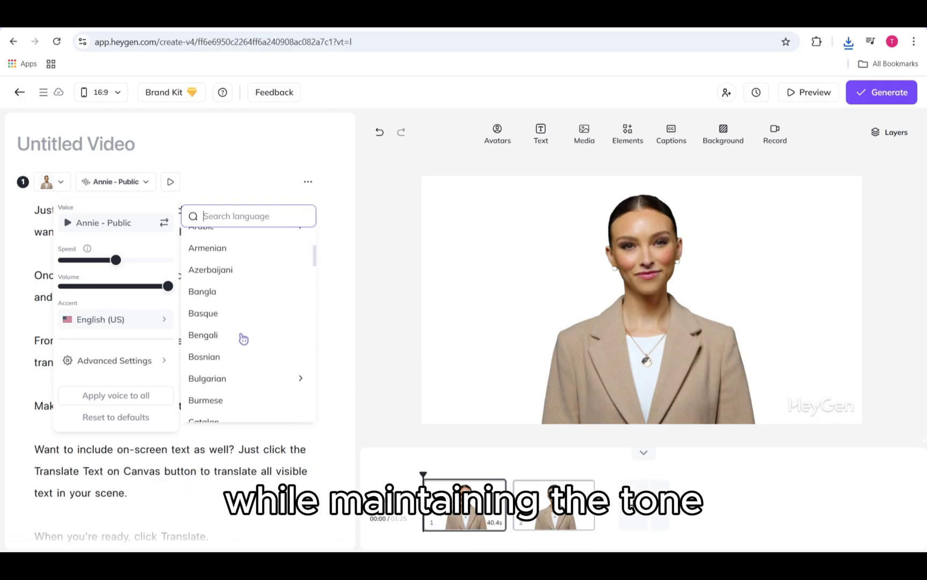
{"action": "scroll", "coordinate": [242, 338], "scroll_direction": "down", "scroll_amount": 5}
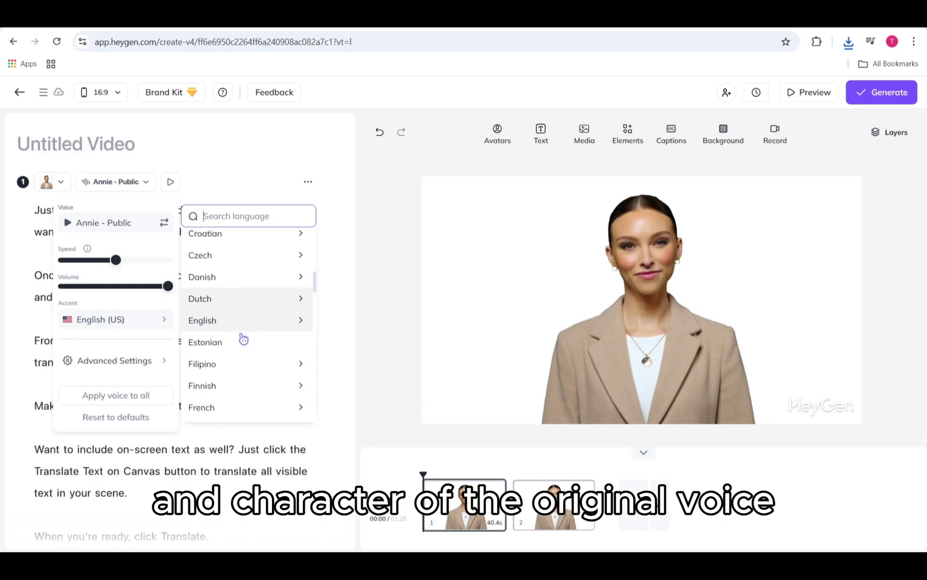
{"action": "scroll", "coordinate": [244, 338], "scroll_direction": "up", "scroll_amount": 5}
{"action": "scroll", "coordinate": [244, 338], "scroll_direction": "down", "scroll_amount": 1}
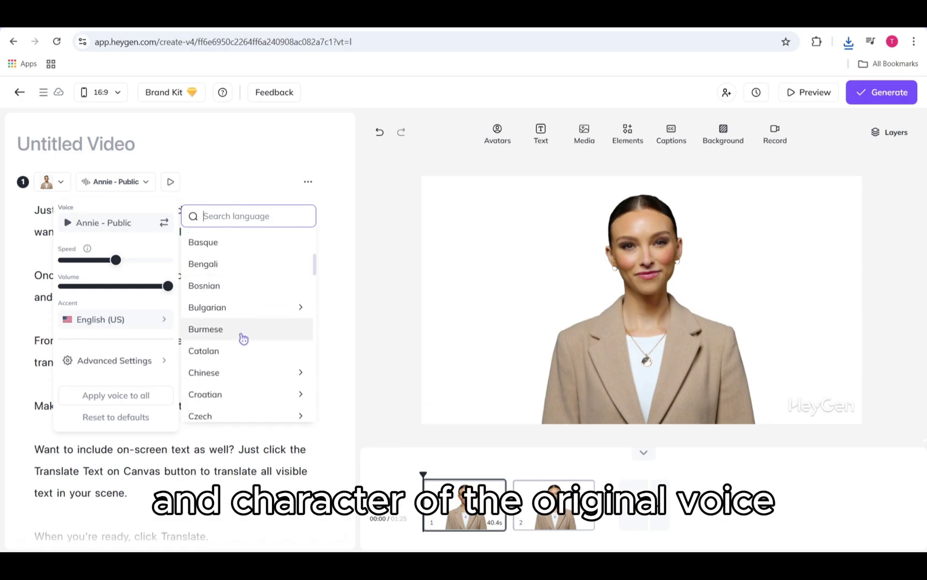
{"action": "scroll", "coordinate": [243, 337], "scroll_direction": "up", "scroll_amount": 6}
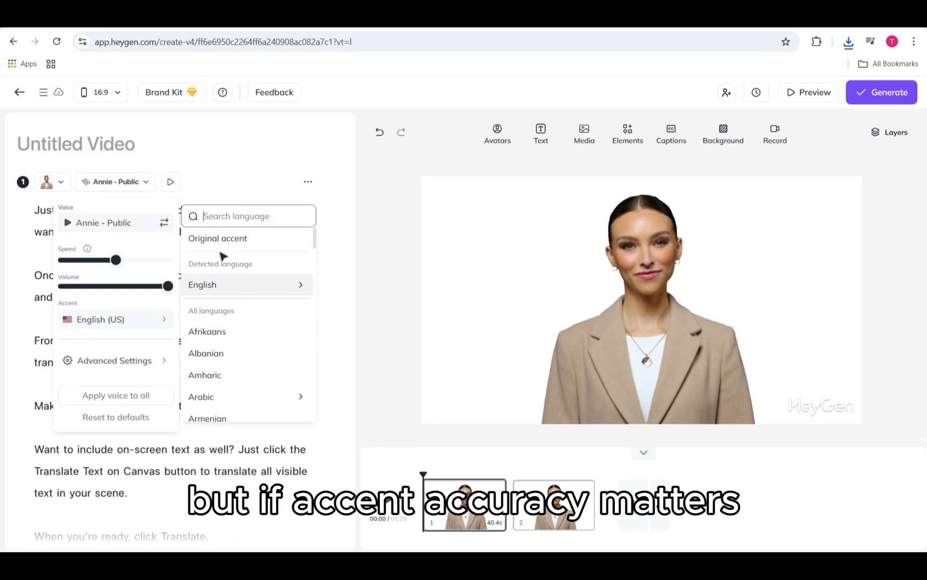
{"action": "left_click", "coordinate": [221, 246]}
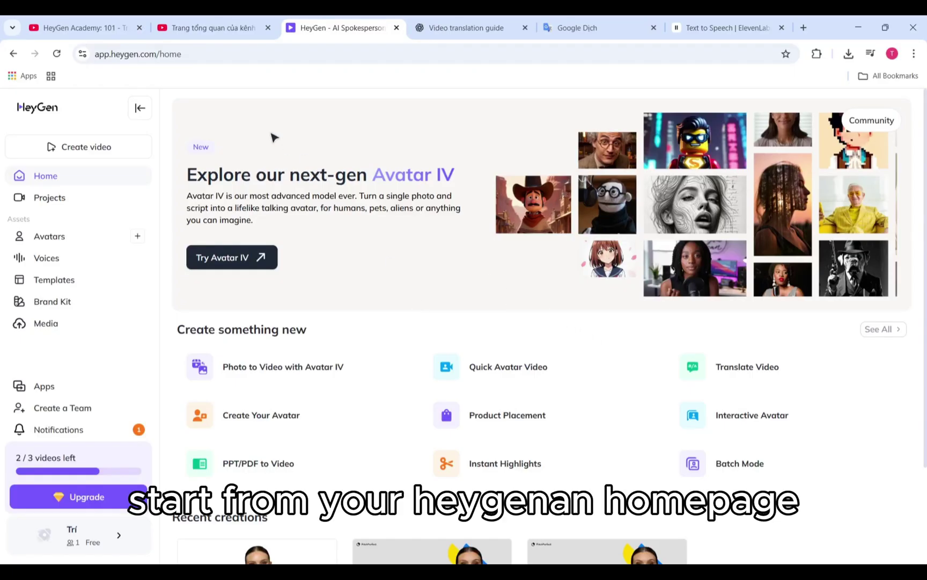
- Start a new video translation from a pasted YouTube link and continue
{"action": "left_click", "coordinate": [113, 147]}
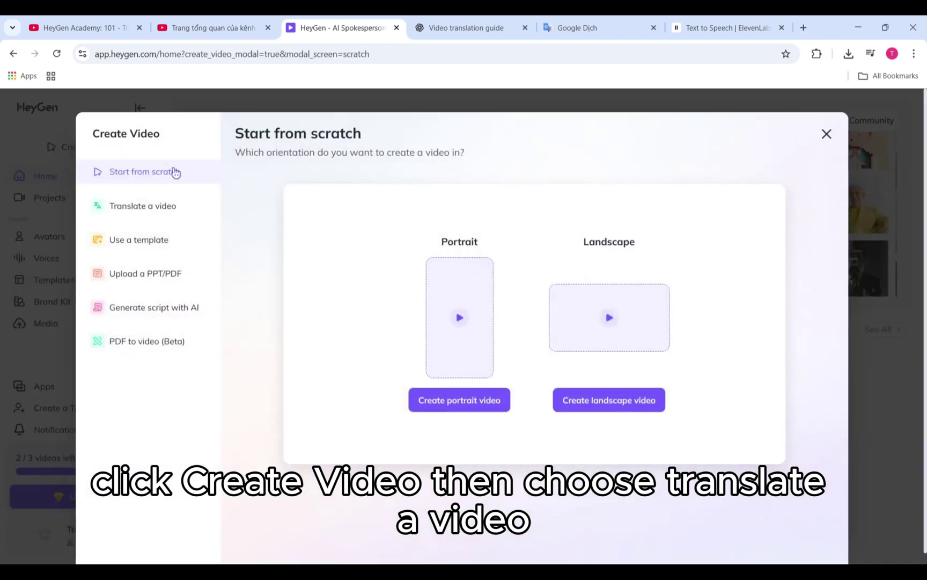
{"action": "left_click", "coordinate": [171, 206]}
{"action": "left_click", "coordinate": [372, 470]}
{"action": "type", "text": "https://www.youtube.com/watch?v=fVBZxATFG1A"}
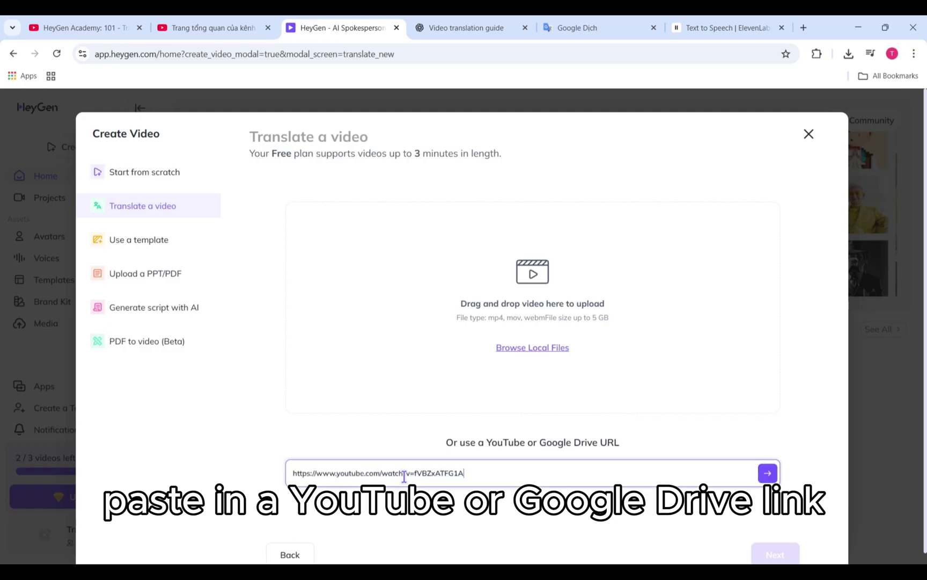
{"action": "left_click", "coordinate": [767, 473]}
{"action": "scroll", "coordinate": [743, 421], "scroll_direction": "down", "scroll_amount": 1}
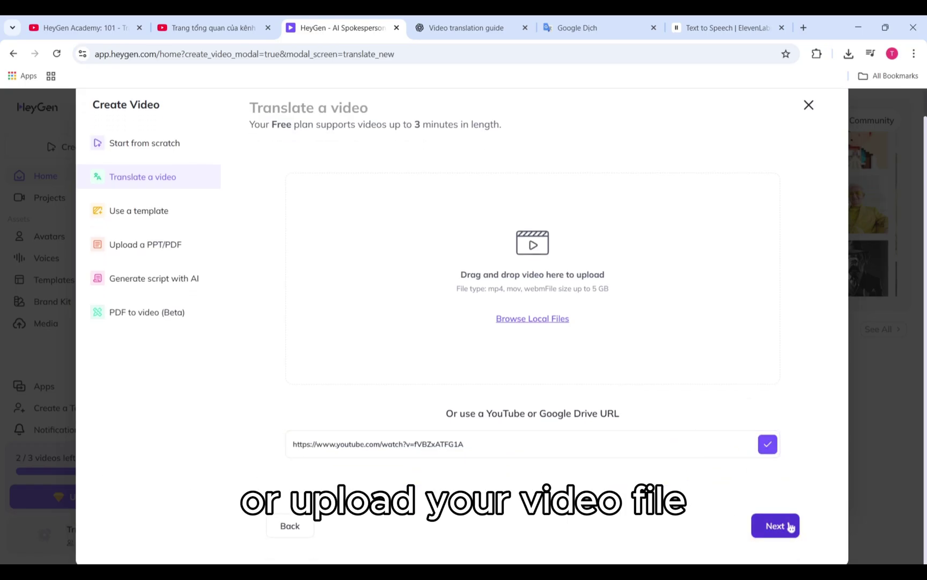
{"action": "left_click", "coordinate": [790, 527]}
- Select Chinese, Japanese, Spanish and Italian as target languages
{"action": "left_click", "coordinate": [689, 220]}
{"action": "left_click", "coordinate": [659, 287]}
{"action": "scroll", "coordinate": [660, 293], "scroll_direction": "down", "scroll_amount": 3}
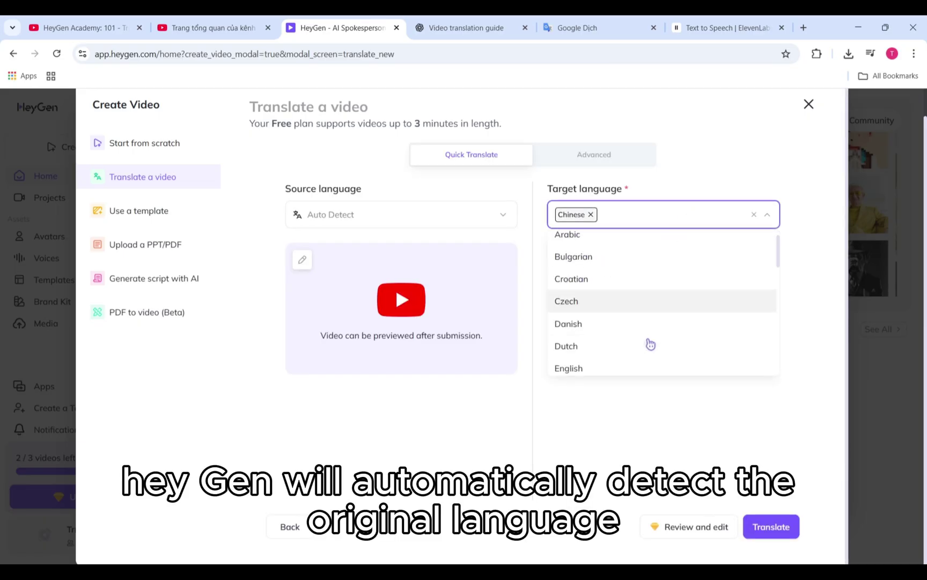
{"action": "type", "text": "ja"}
{"action": "left_click", "coordinate": [668, 242]}
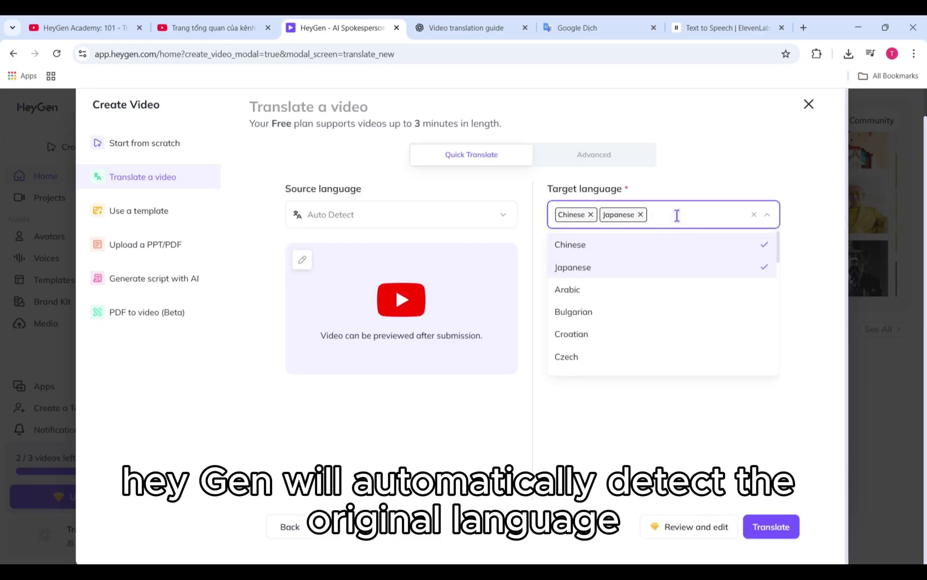
{"action": "type", "text": "spa"}
{"action": "left_click", "coordinate": [579, 247]}
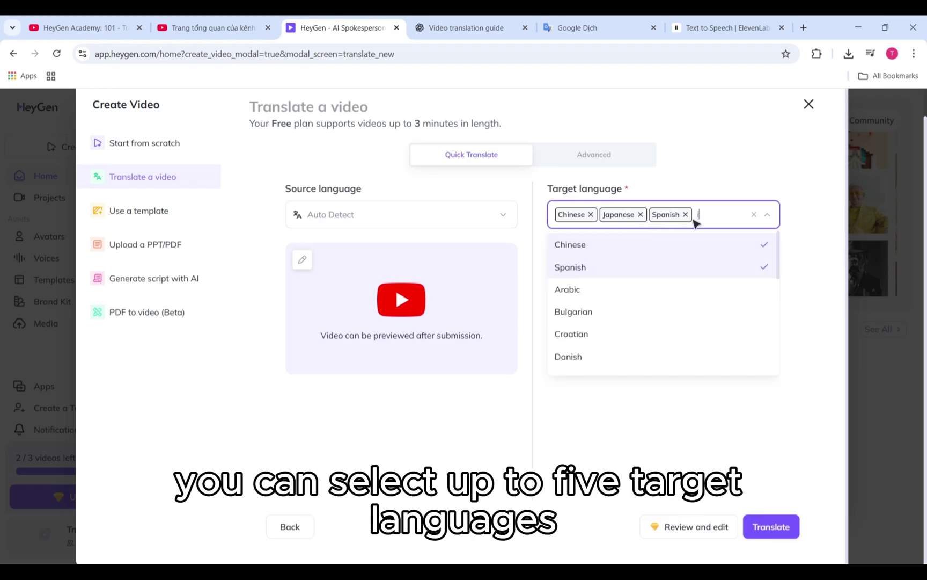
{"action": "type", "text": "ita"}
{"action": "left_click", "coordinate": [674, 244]}
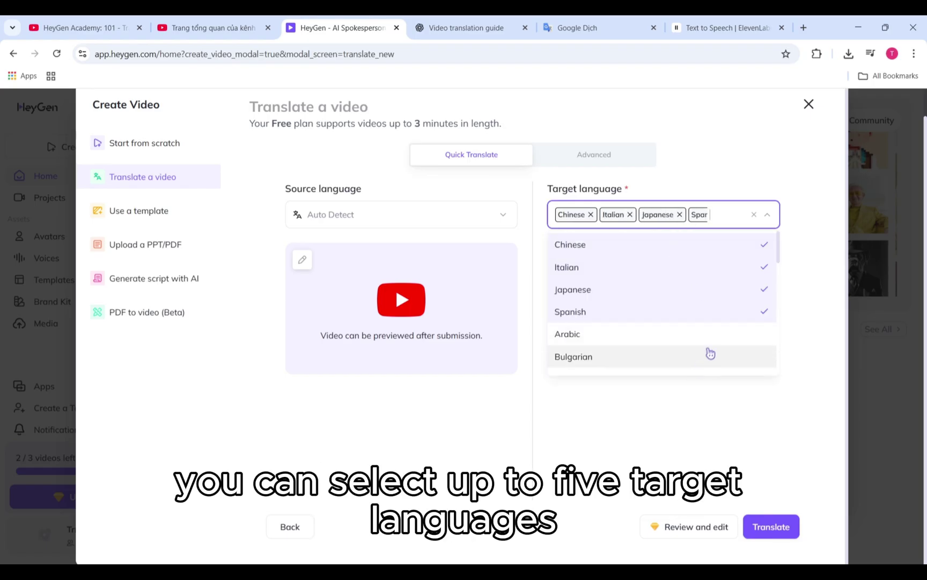
{"action": "left_click", "coordinate": [759, 436]}
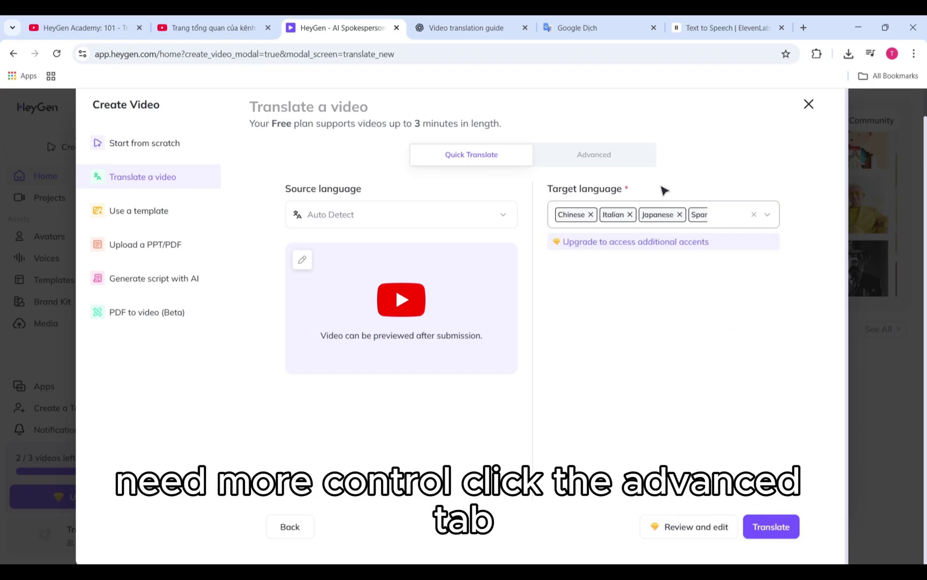
- Open the Advanced tab, keeping speakers on Auto Detect and background sound removal off
{"action": "left_click", "coordinate": [631, 155]}
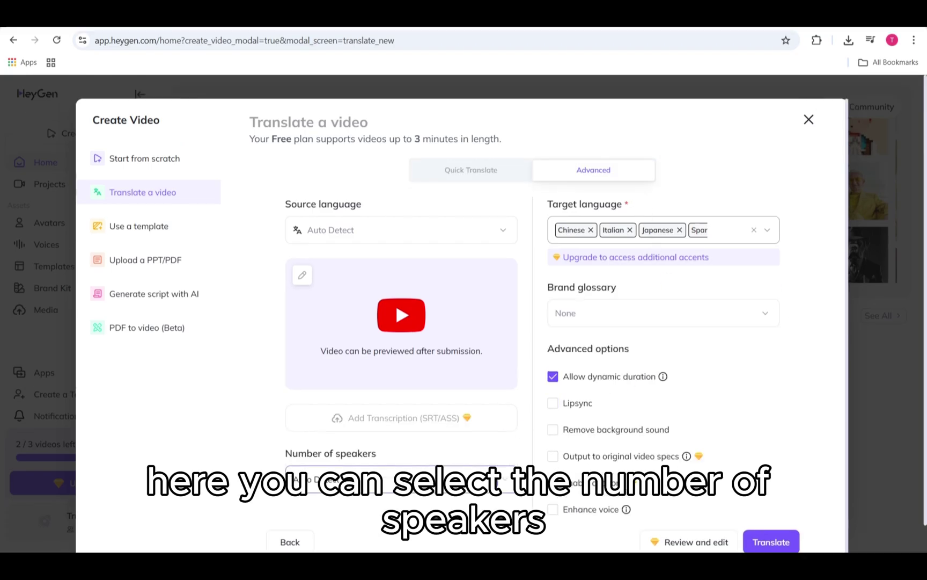
{"action": "left_click", "coordinate": [398, 480]}
{"action": "left_click", "coordinate": [397, 479]}
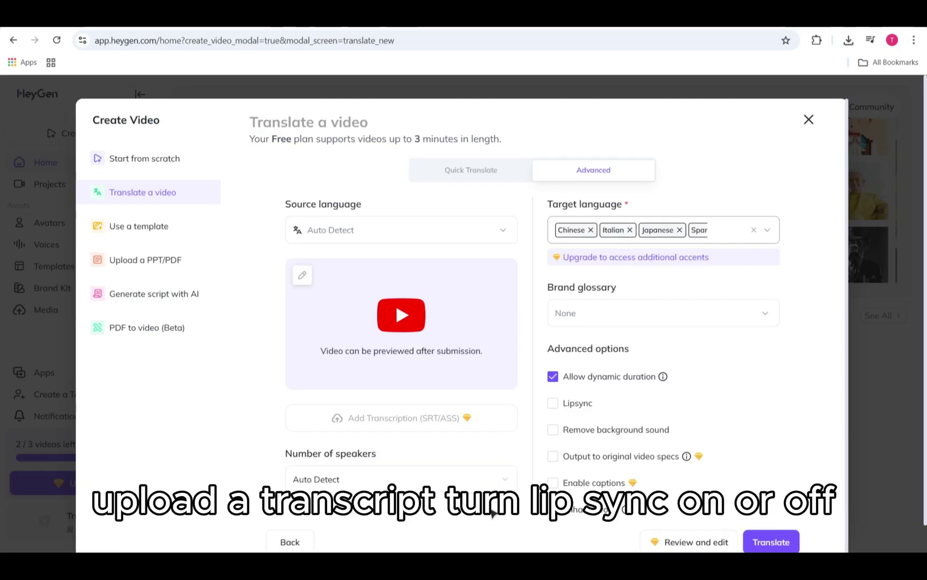
{"action": "left_click", "coordinate": [553, 430]}
{"action": "left_click", "coordinate": [558, 433]}
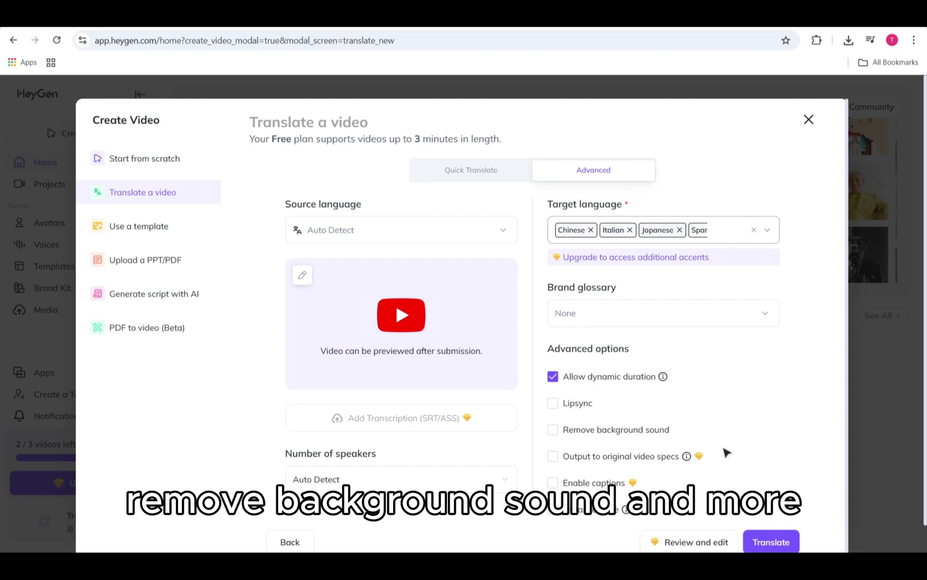